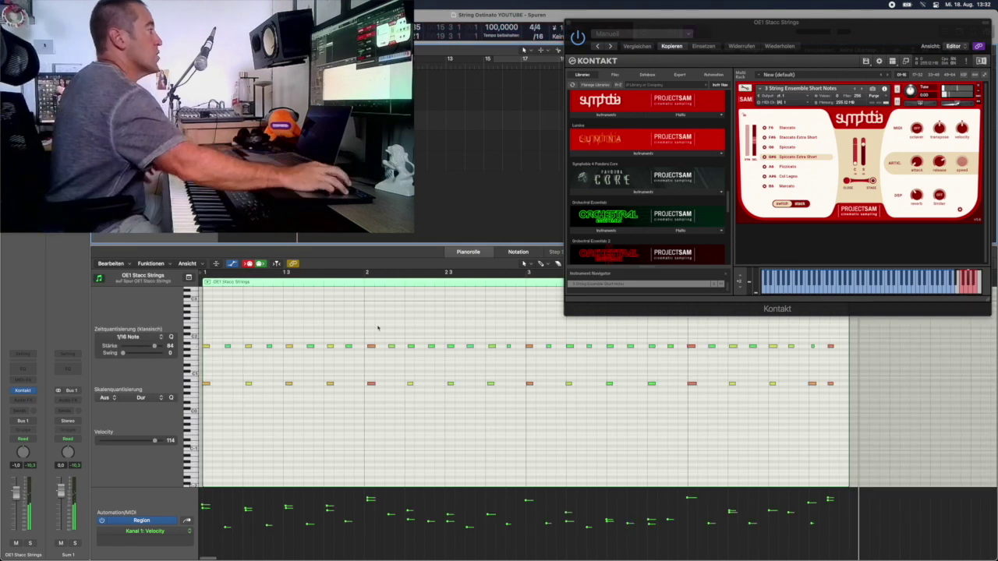
Quantize all notes of the recorded ostinato to 1/16 notes and play the region back.
key(super+a)
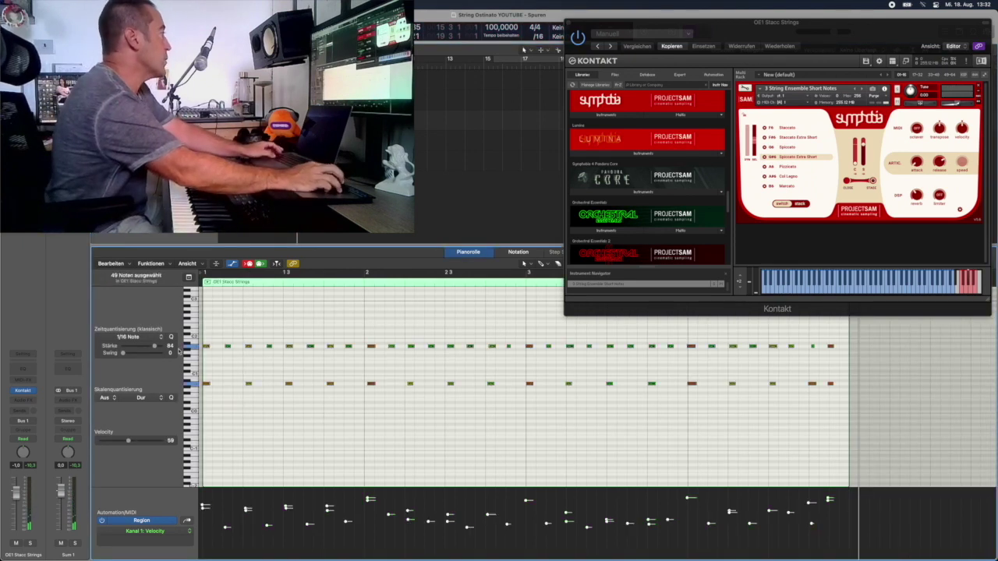
click(170, 337)
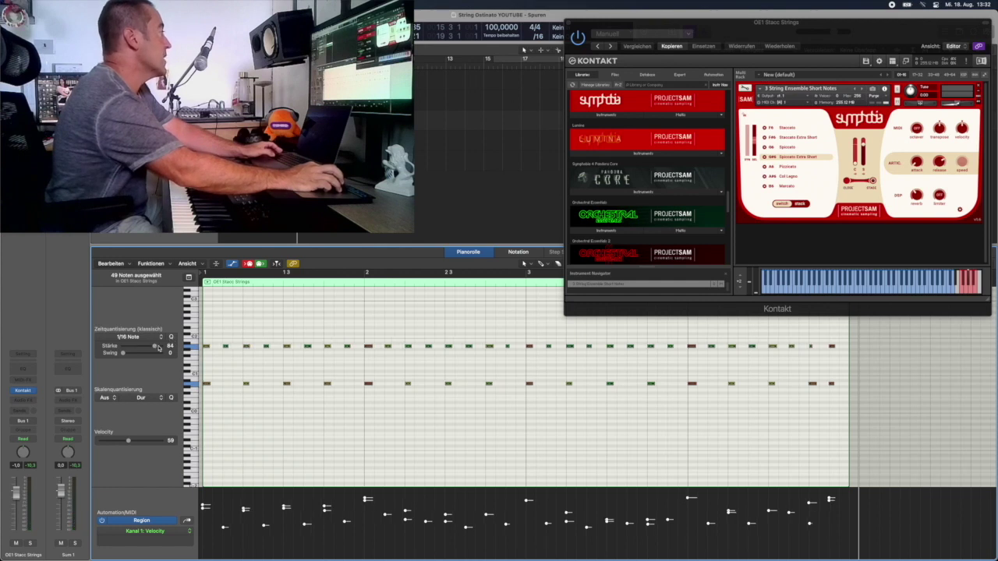
key(space)
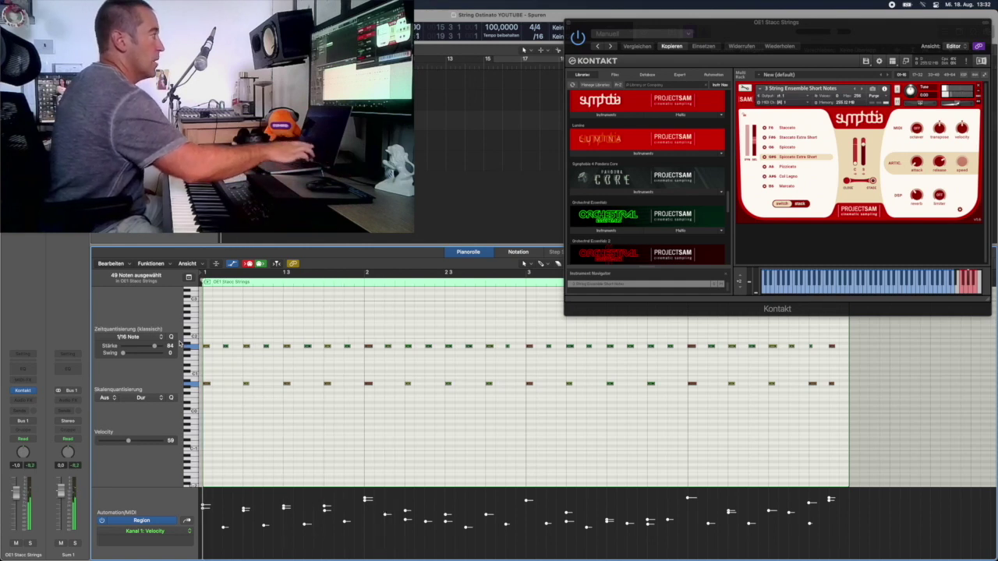
Record a middle string line and a faster upper string line over the existing notes in two overdub passes.
key(r)
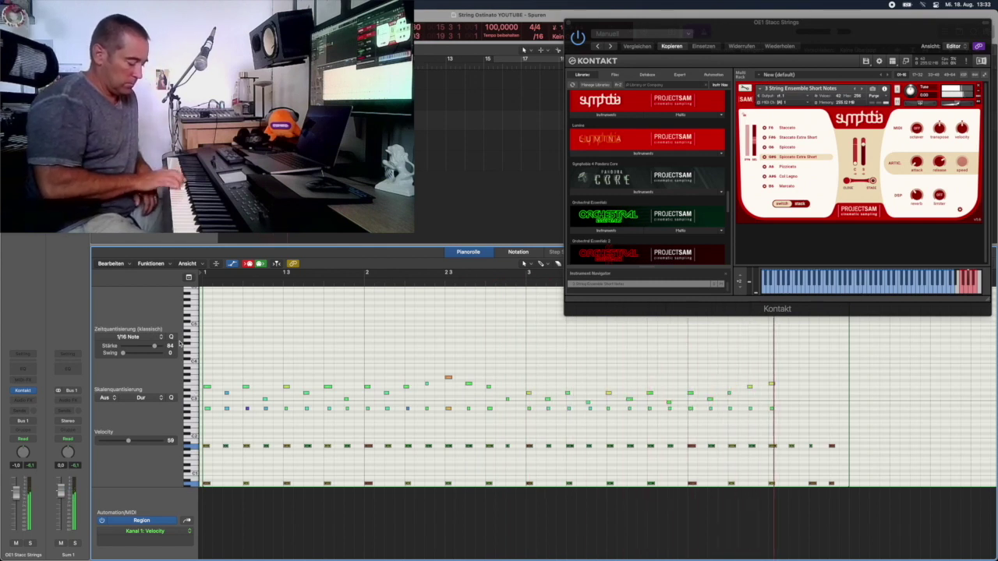
key(space)
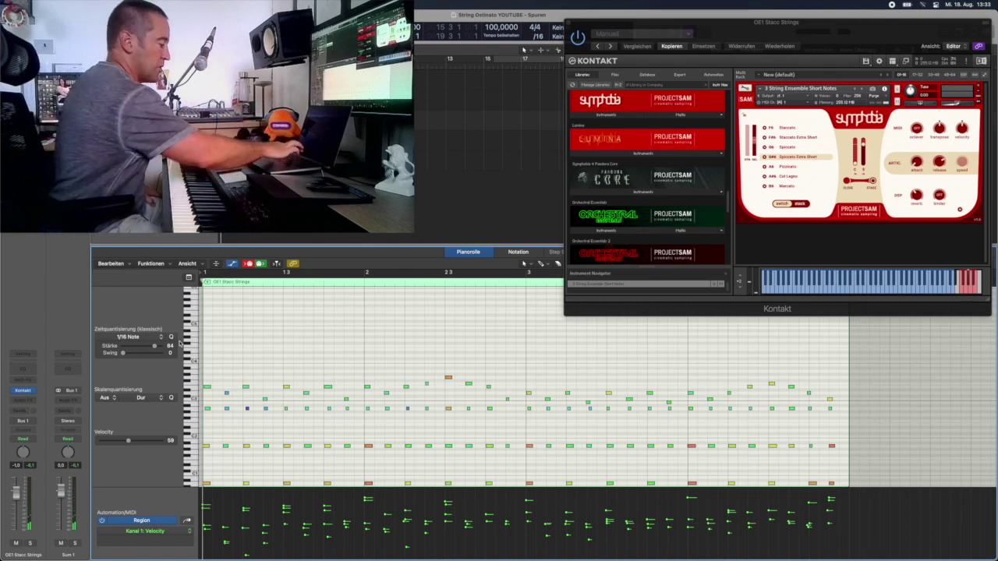
key(r)
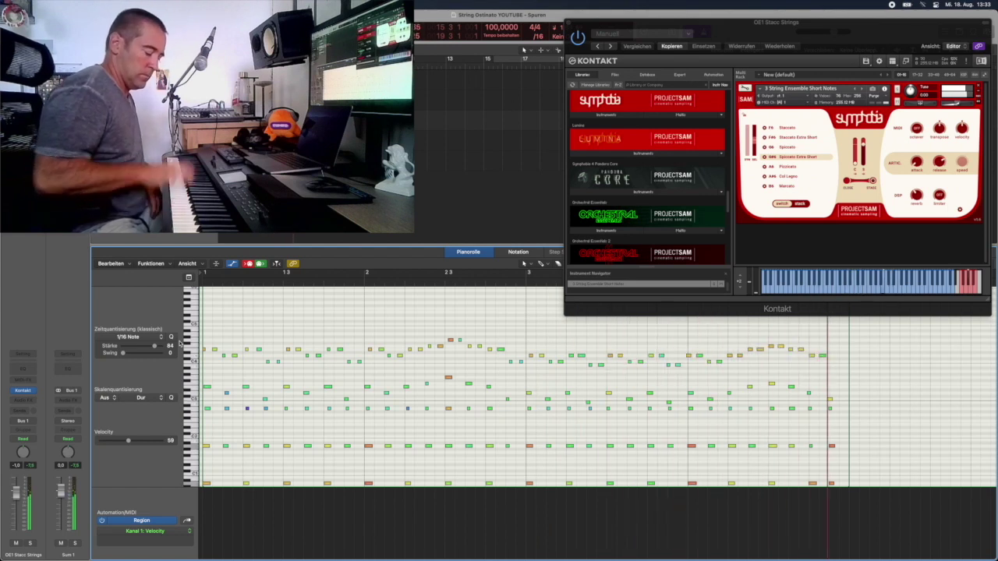
key(space)
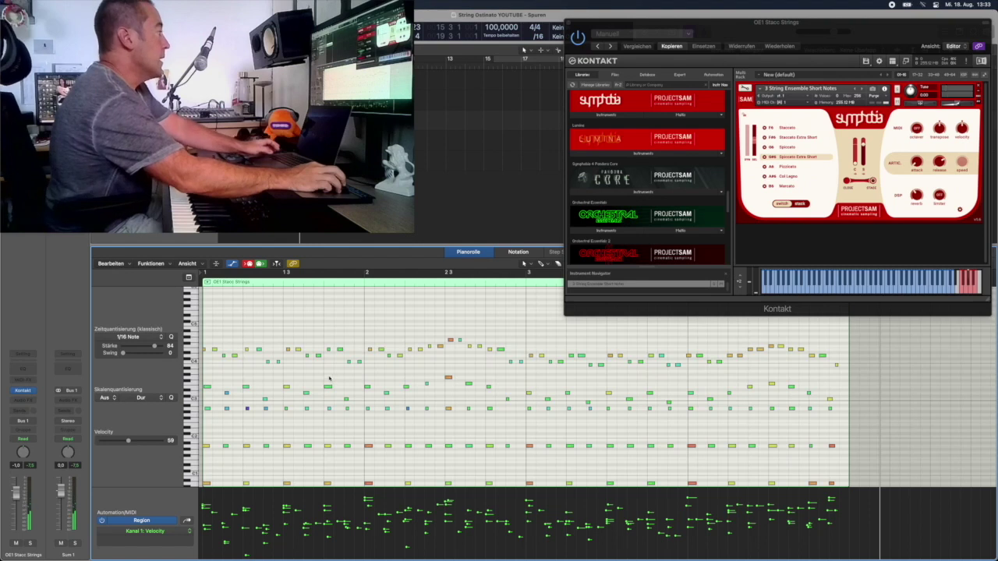
Quantize all layered notes in the region to 1/16 notes and play back the full ostinato.
key(super+a)
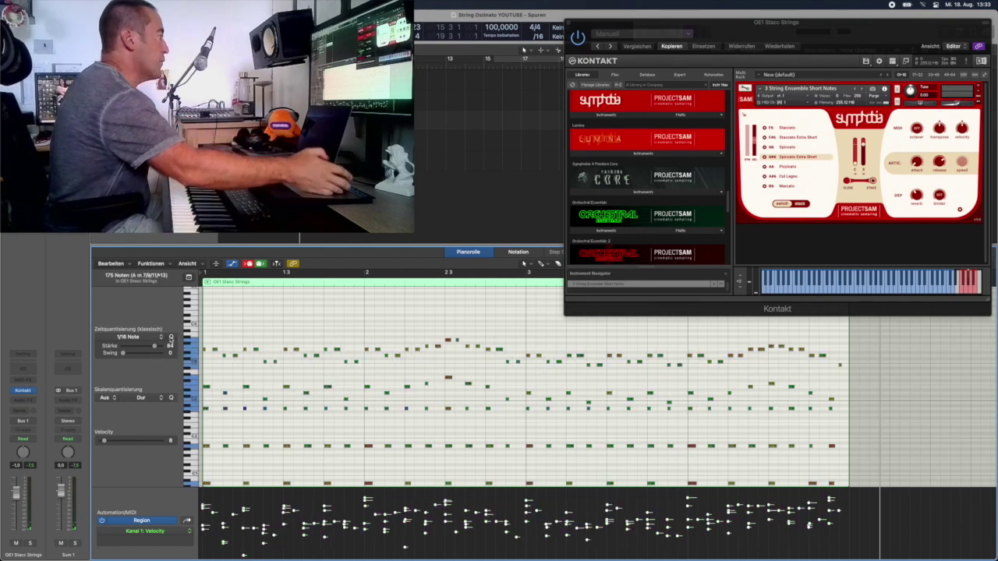
key(space)
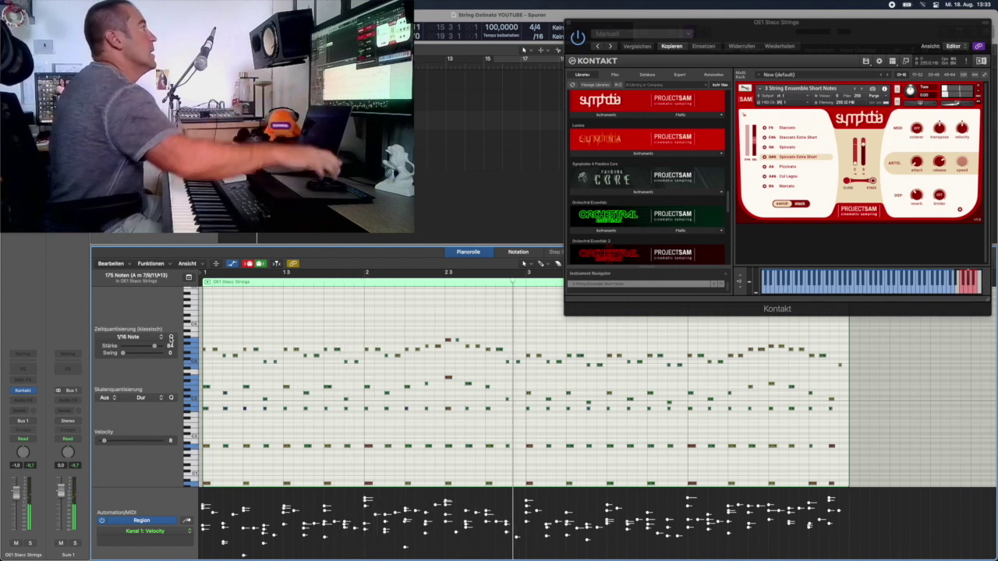
key(space)
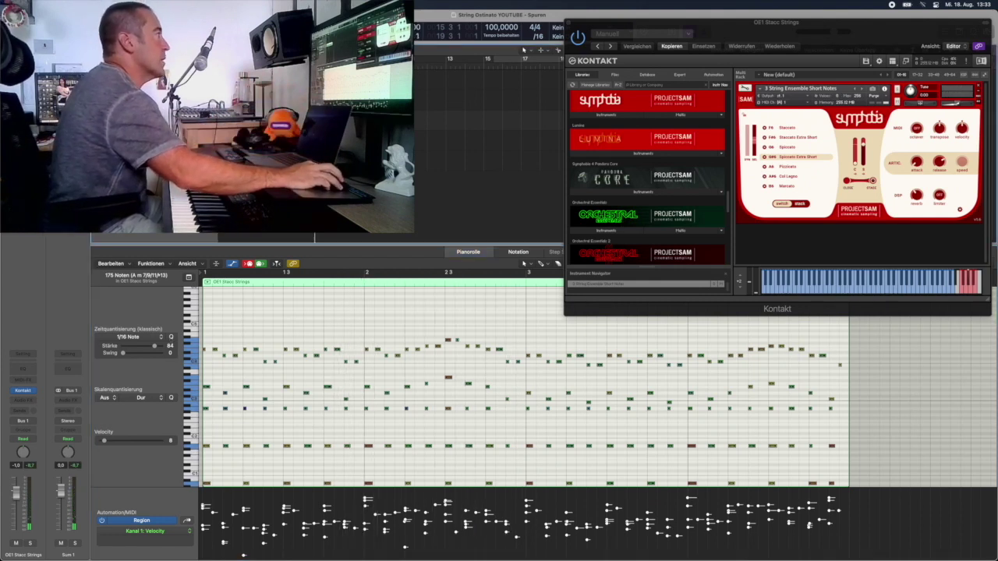
Create an empty region at bar 6 and draw four low A notes in its first bar, one on each beat.
right_click(152, 234)
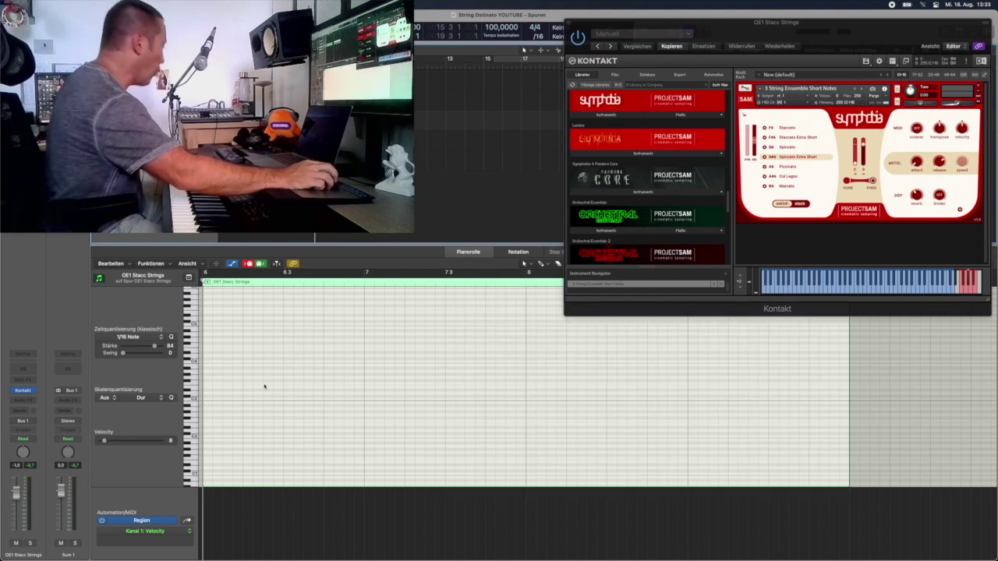
scroll(243, 401, up, 3)
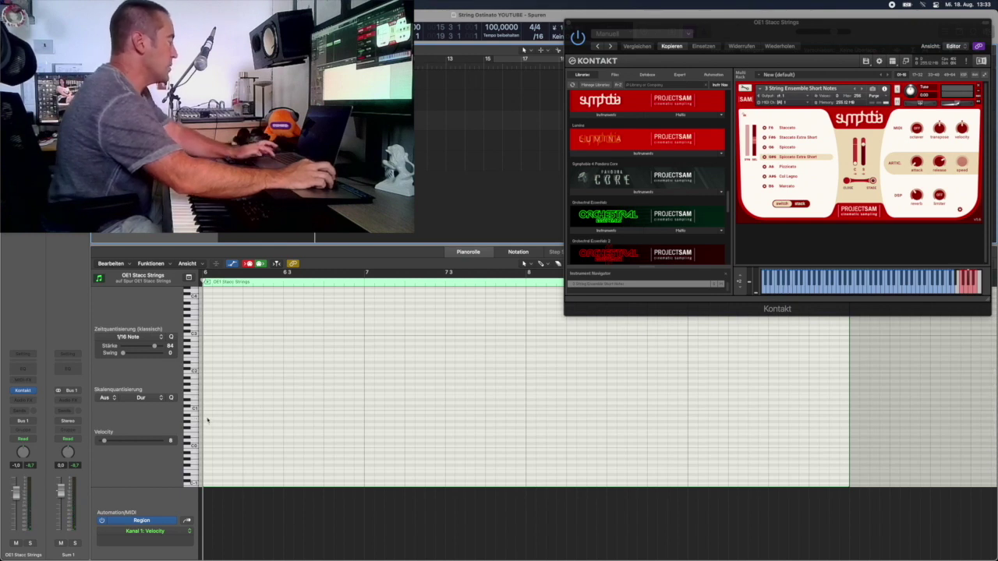
click(207, 419)
click(247, 419)
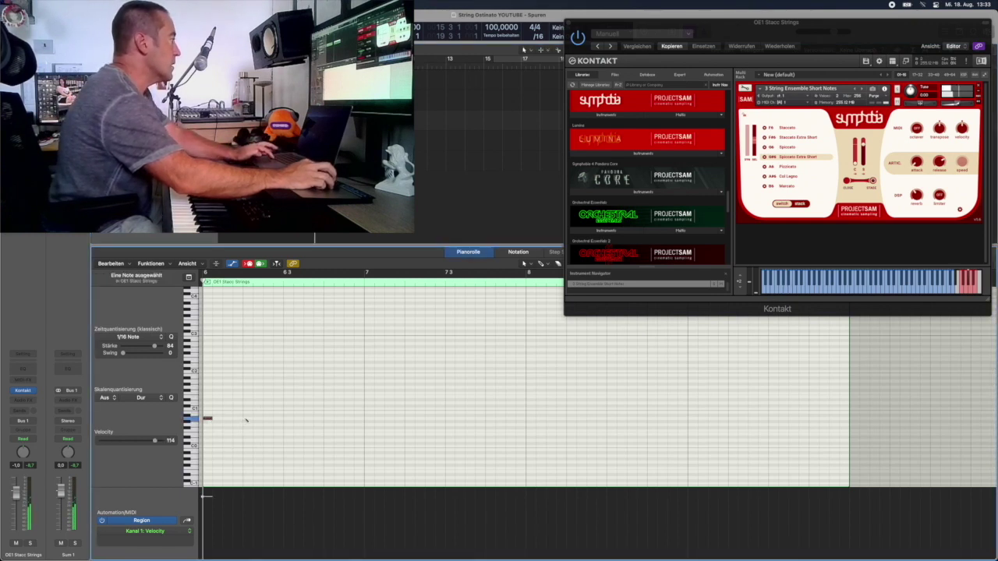
click(288, 418)
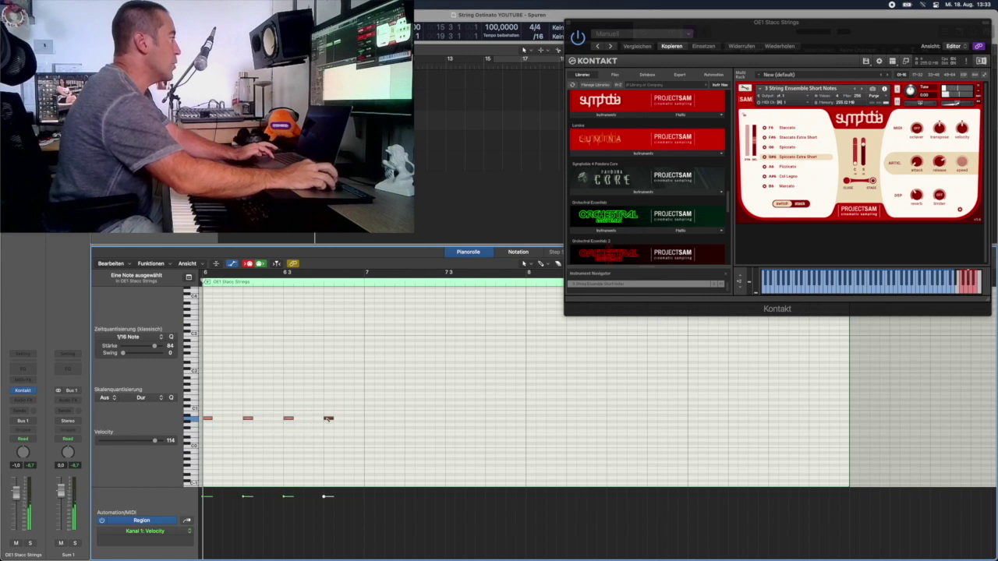
Copy the four low notes across bars 7 to 9 and play back the bass pulse.
drag(335, 435, 203, 412)
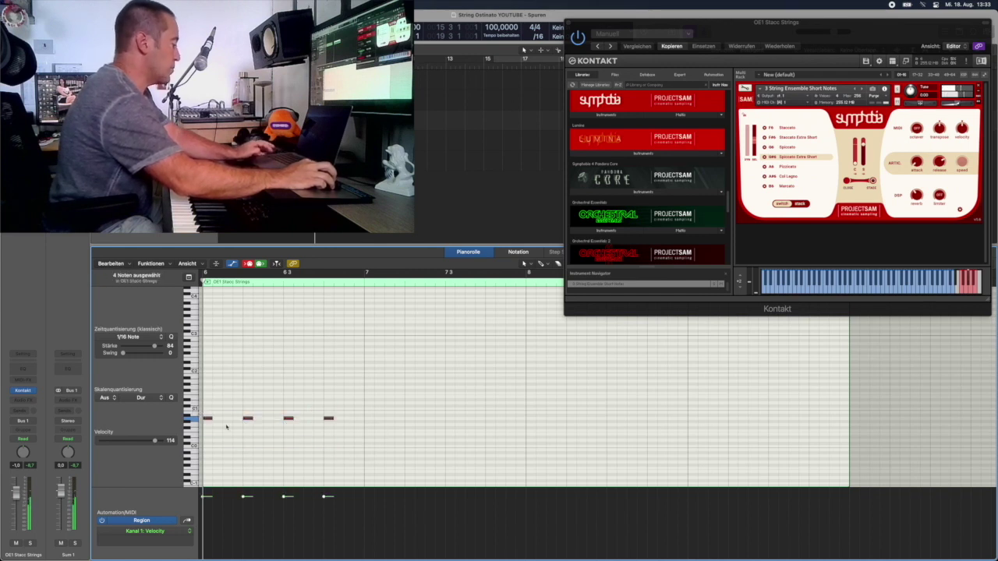
drag(293, 422, 209, 419)
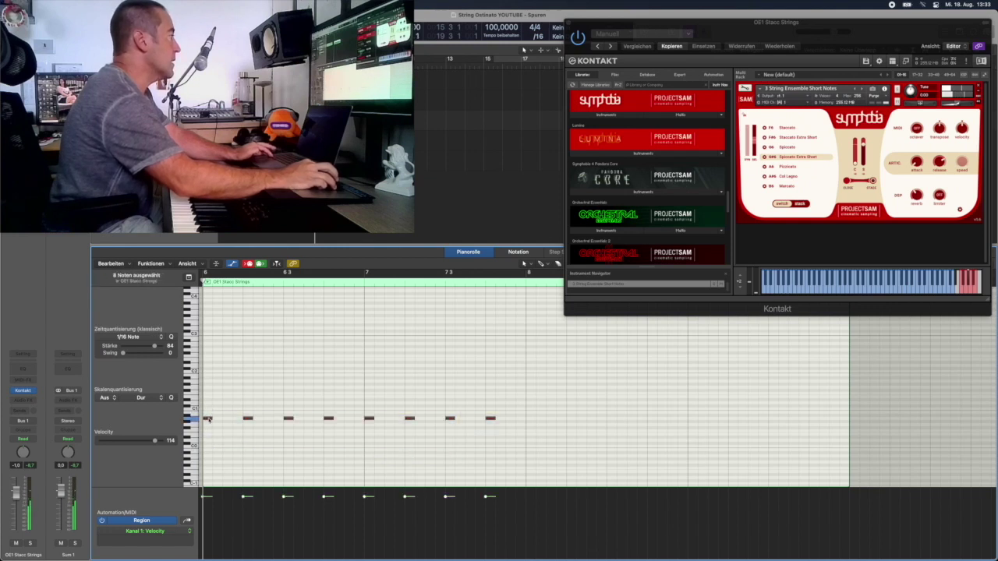
drag(322, 421, 535, 427)
key(space)
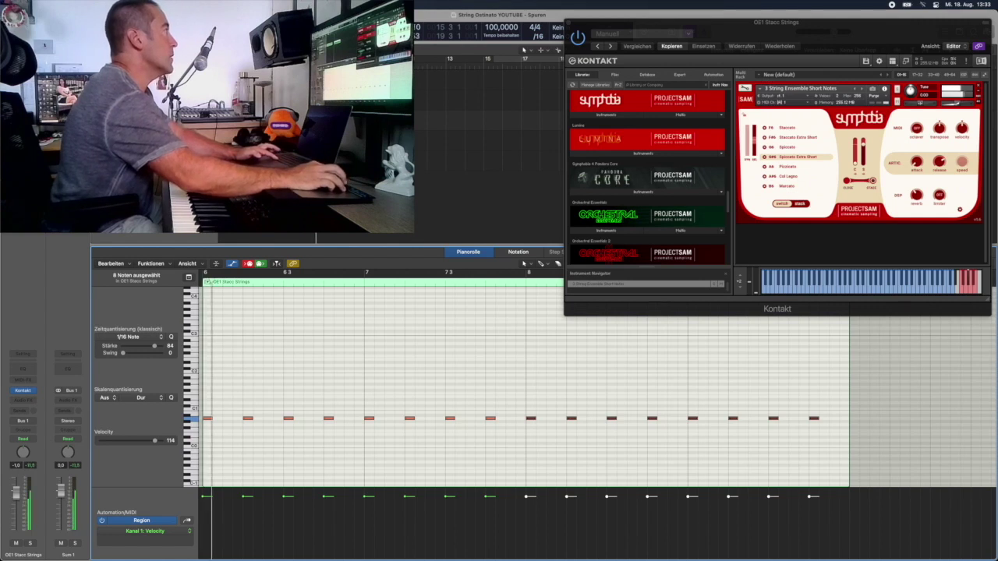
Draw four eighth-spaced notes an octave above the bass at bar 6 and set the two off-beat notes' velocity to 90.
click(206, 382)
click(207, 380)
click(227, 380)
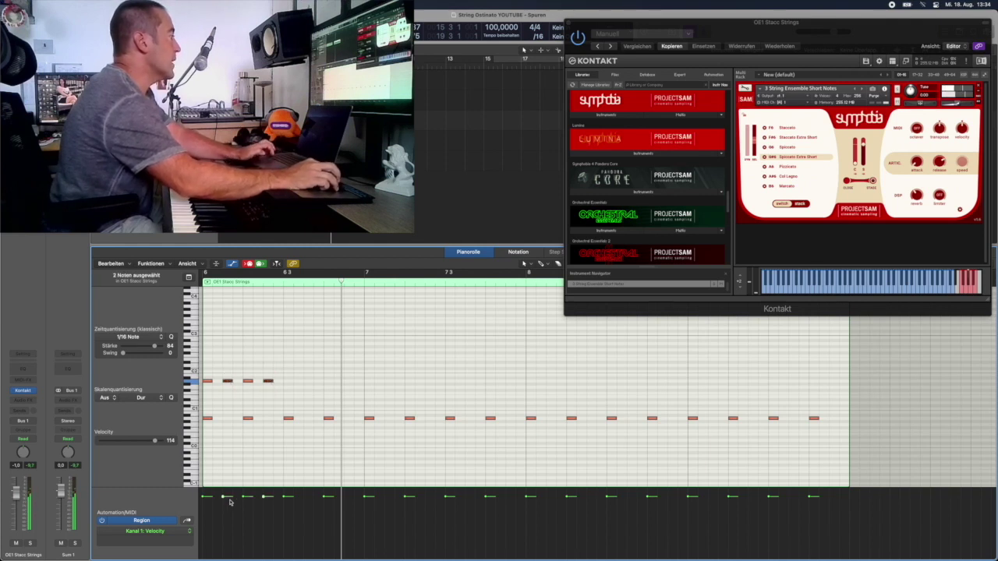
drag(223, 507, 223, 519)
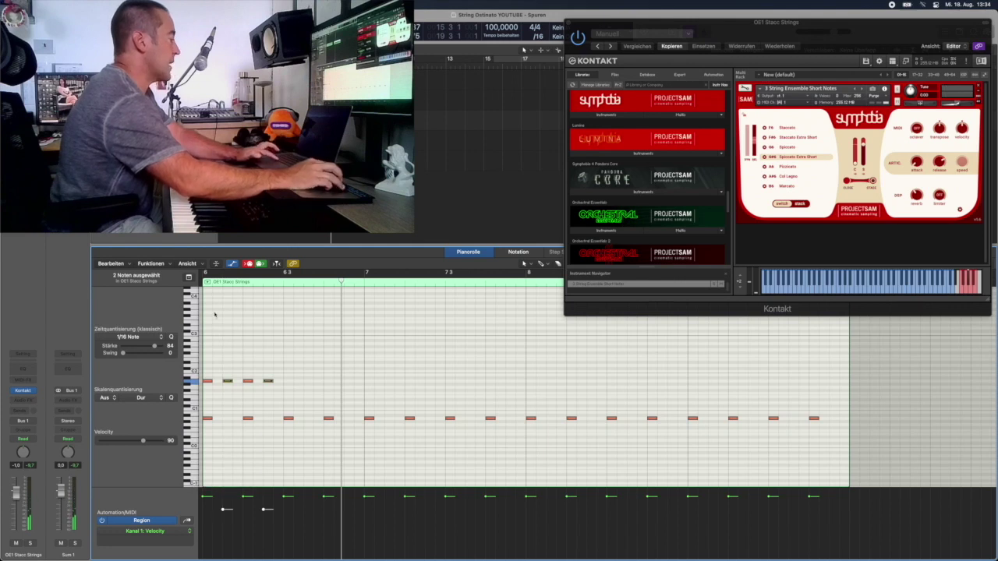
key(space)
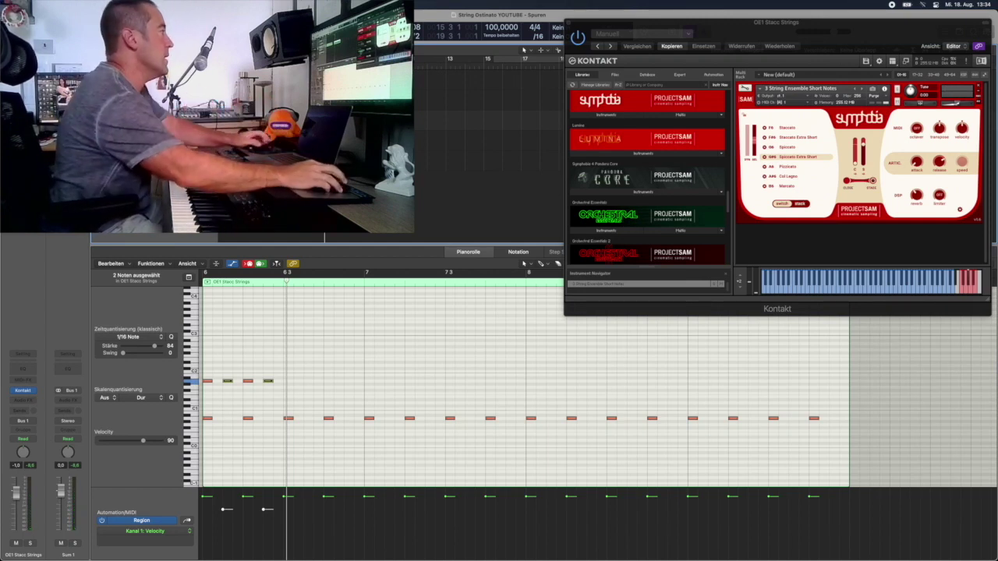
Copy the accented octave pattern repeatedly until it fills the region through bar 9.
mouse_move(277, 389)
mouse_down()
mouse_move(201, 382)
mouse_move(288, 382)
mouse_up()
mouse_move(354, 393)
mouse_down()
mouse_move(203, 368)
mouse_move(374, 393)
mouse_move(379, 383)
mouse_move(372, 386)
mouse_up()
mouse_move(516, 391)
mouse_down()
mouse_move(308, 396)
mouse_move(207, 381)
mouse_move(529, 405)
mouse_move(531, 386)
mouse_up()
Draw an upper line in bars 6 and 7 alternating E3 and D3, rising to G3 and falling back to D3, and audition it.
scroll(227, 350, up, 1)
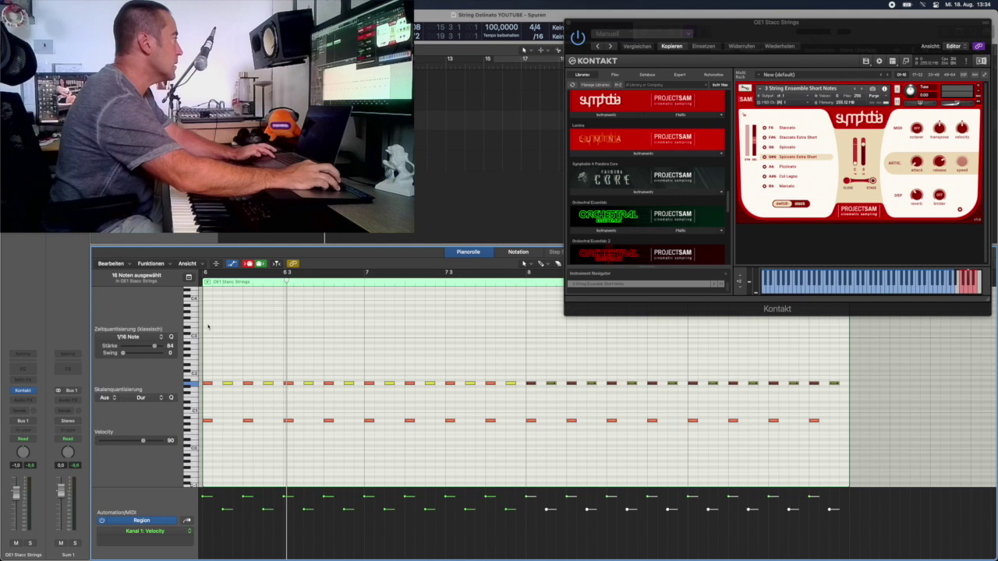
click(209, 326)
click(209, 326)
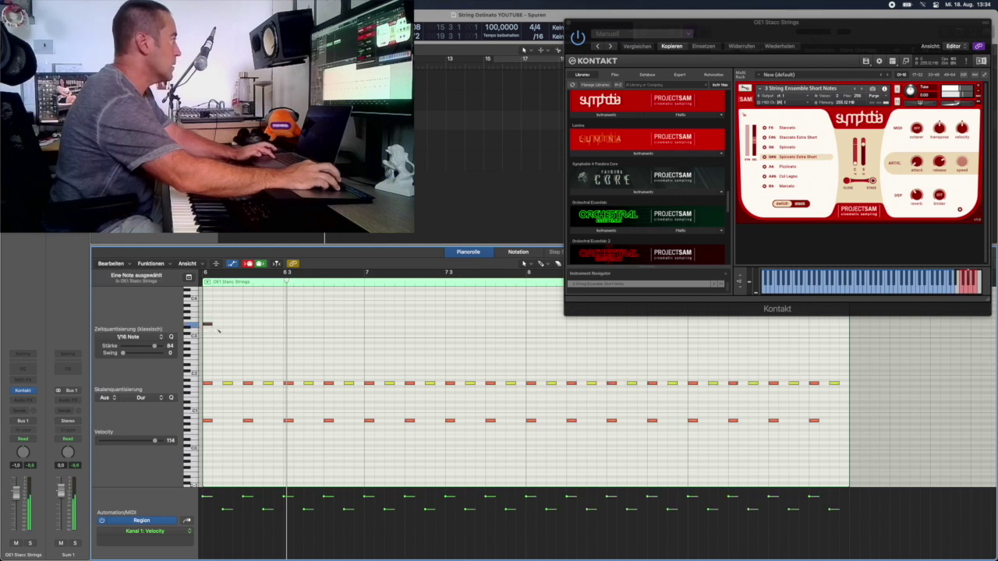
click(228, 330)
click(248, 324)
drag(263, 334, 443, 317)
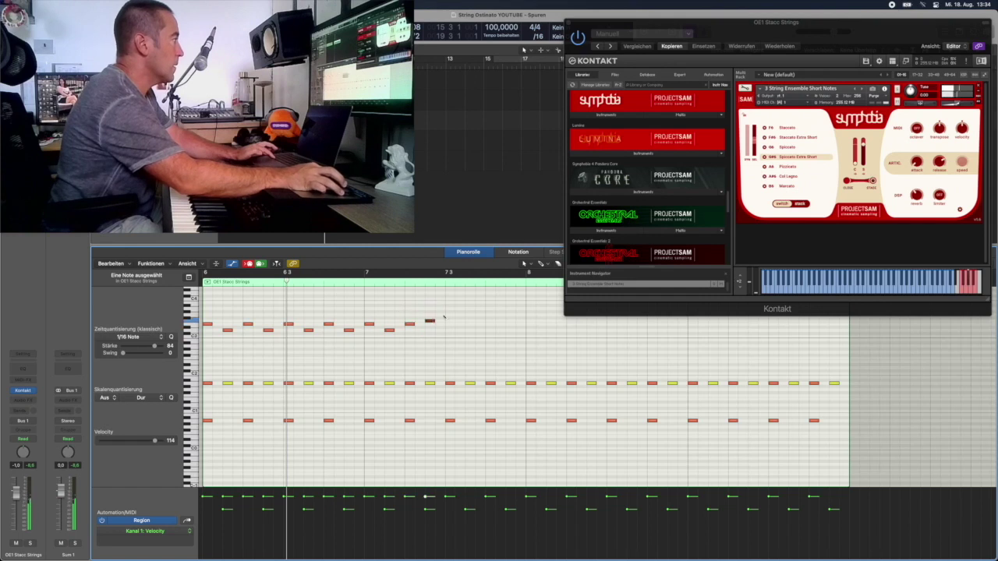
click(510, 330)
click(207, 324)
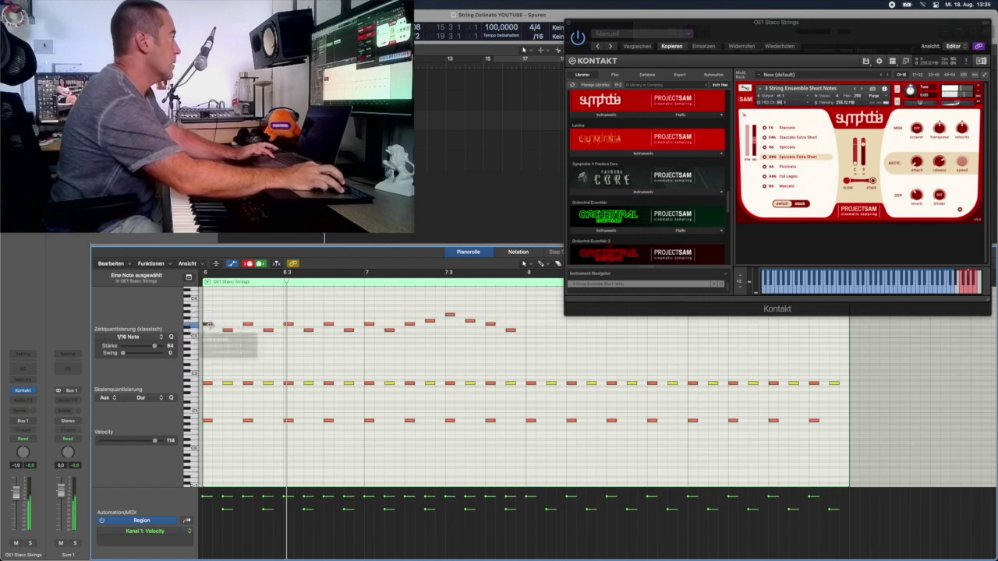
key(space)
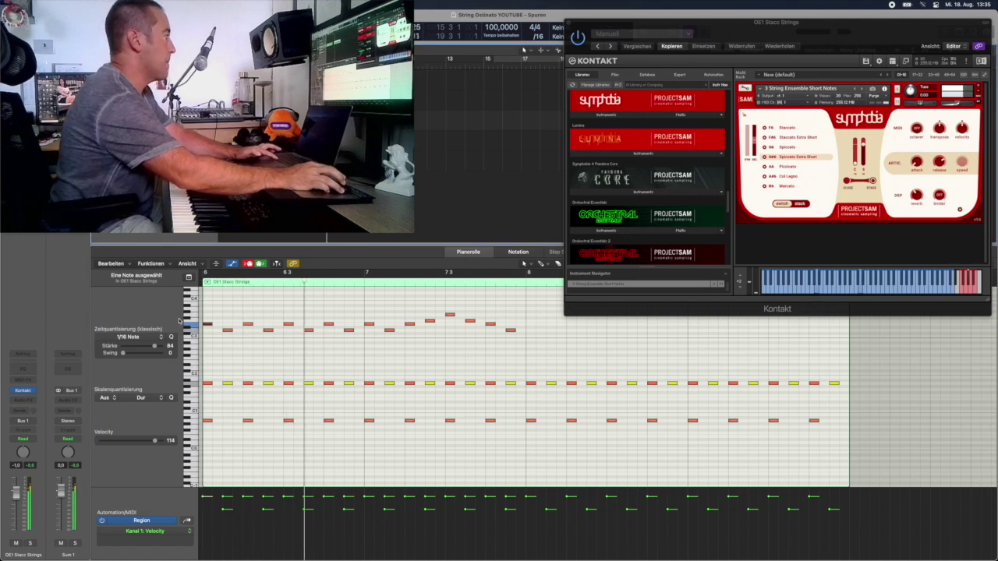
Lower the second and fourth D3 notes of the upper line in bar 6 to C3.
click(268, 334)
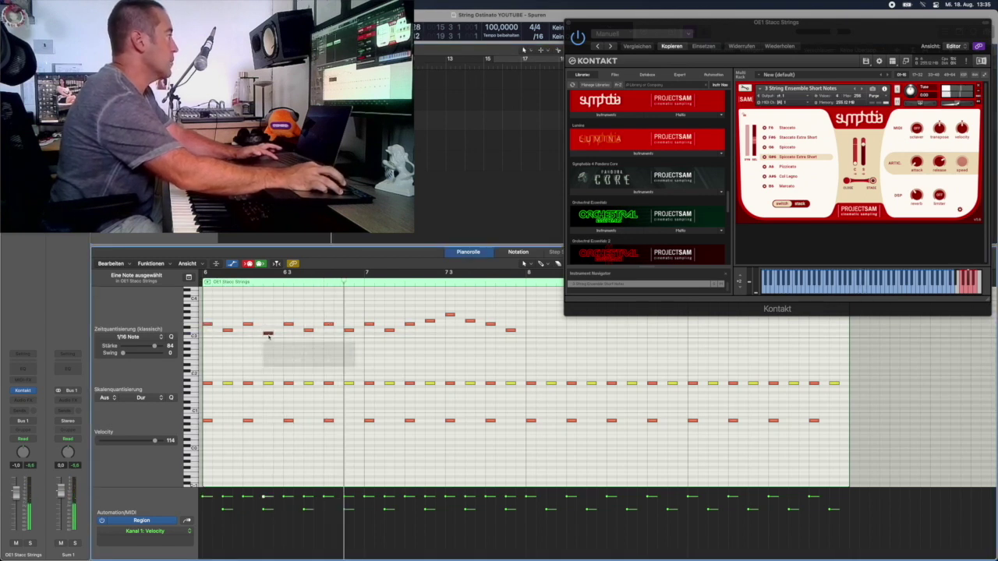
drag(268, 335, 268, 337)
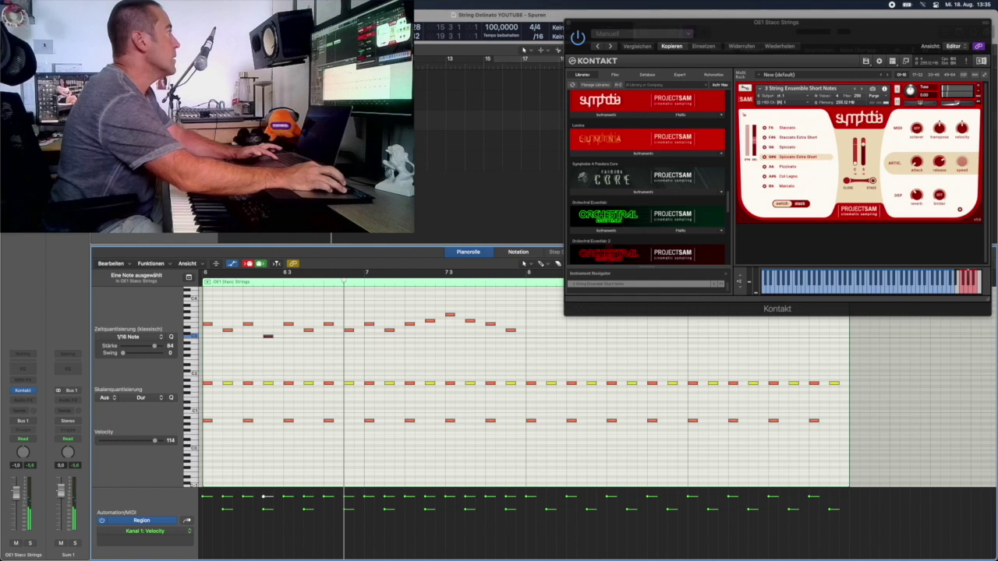
click(347, 336)
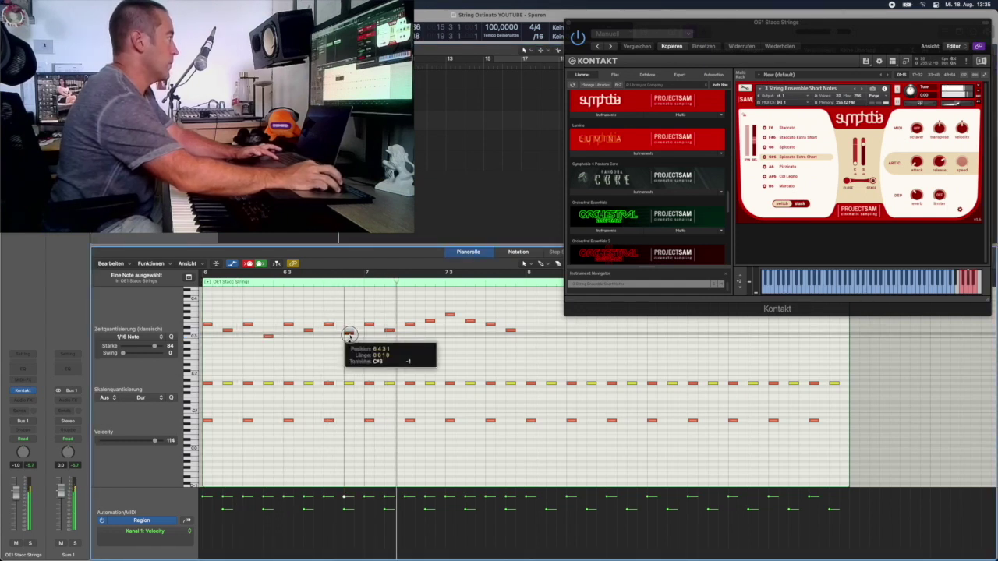
Insert seven repeated 1/16 notes between the upper-line notes in bar 7 and set their velocity to 87.
scroll(365, 331, right, 2)
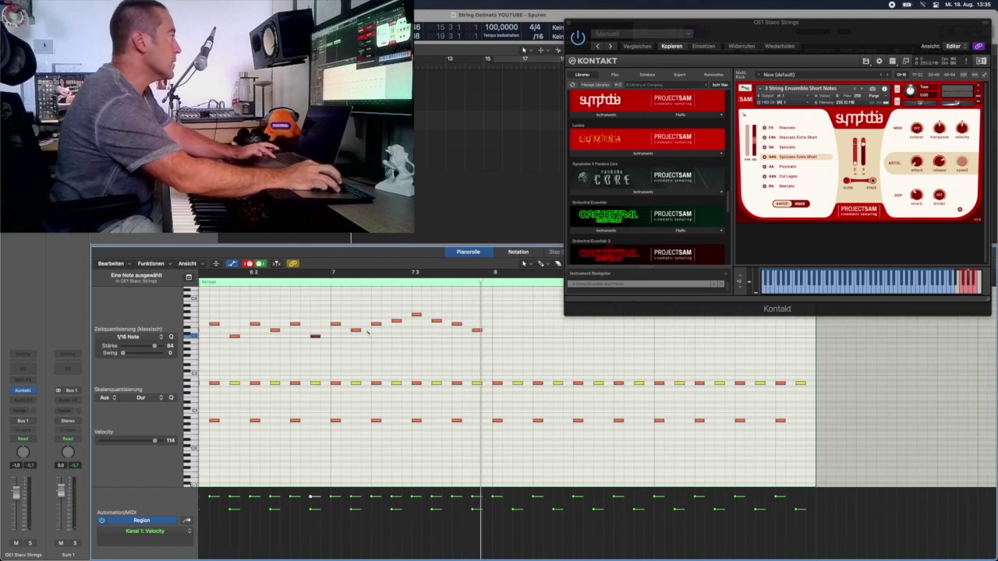
click(388, 324)
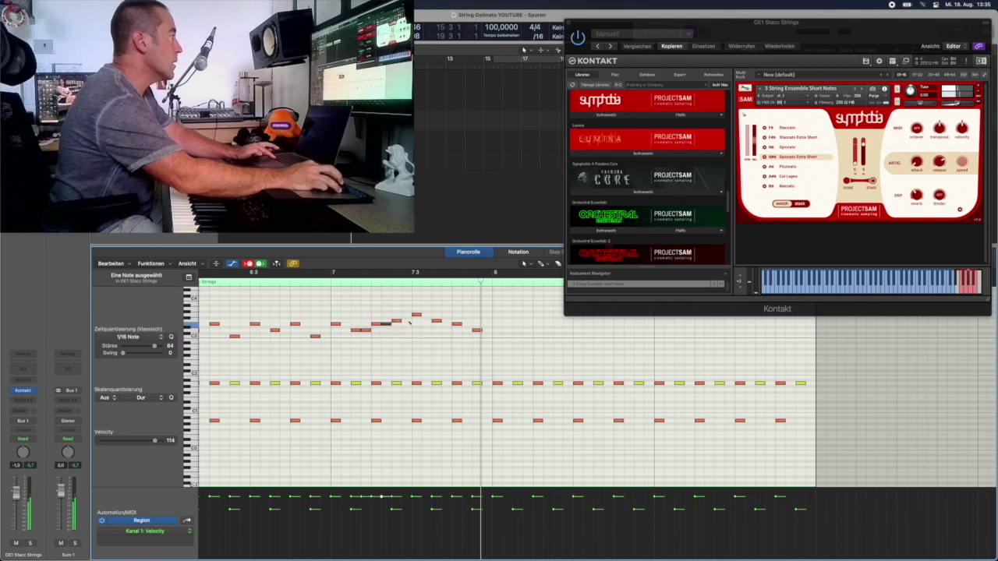
click(446, 322)
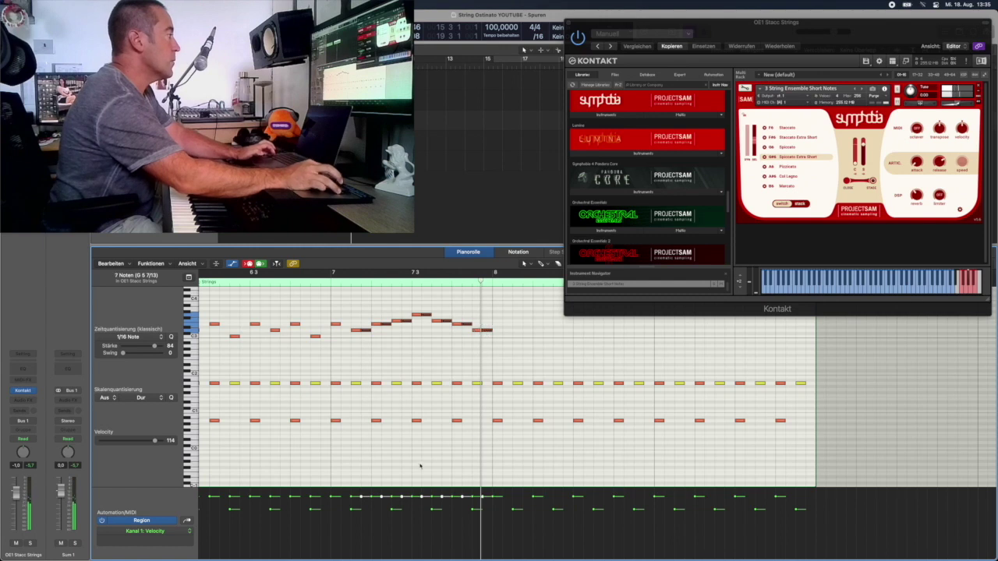
drag(361, 497, 361, 511)
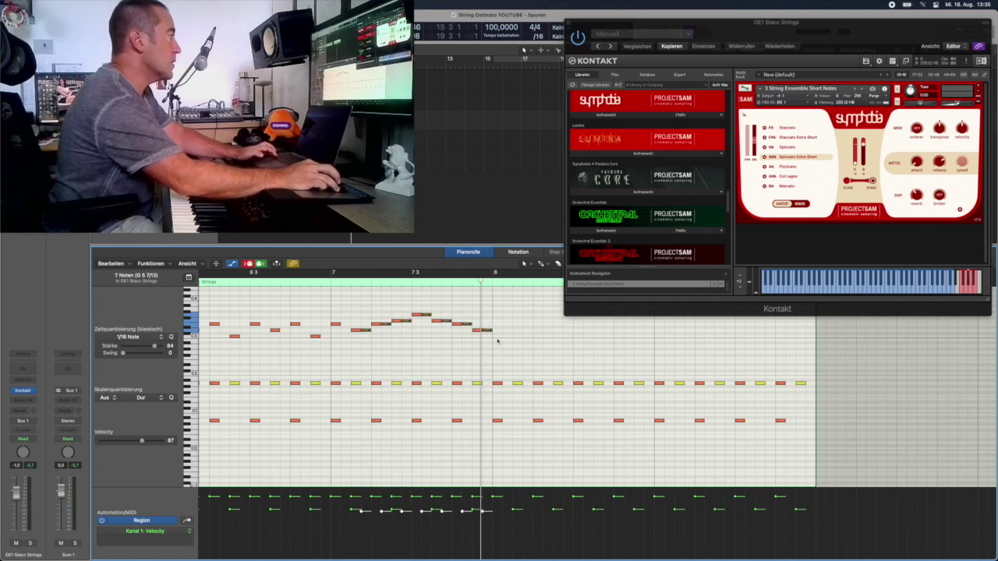
Continue the upper line through bars 8 and 9, closing with a descending run of 1/16 notes to the region's end.
click(514, 336)
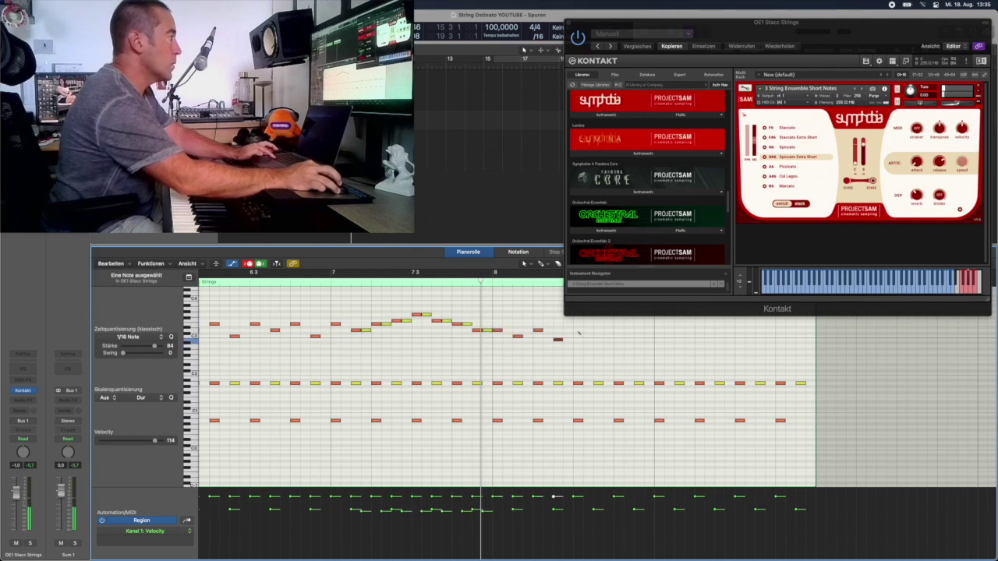
scroll(702, 333, right, 2)
click(696, 328)
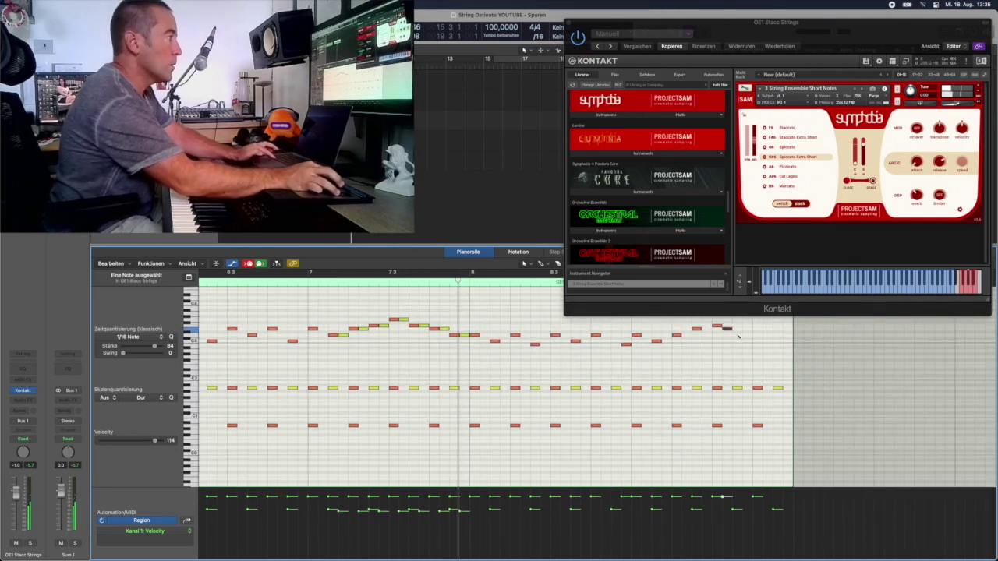
click(786, 365)
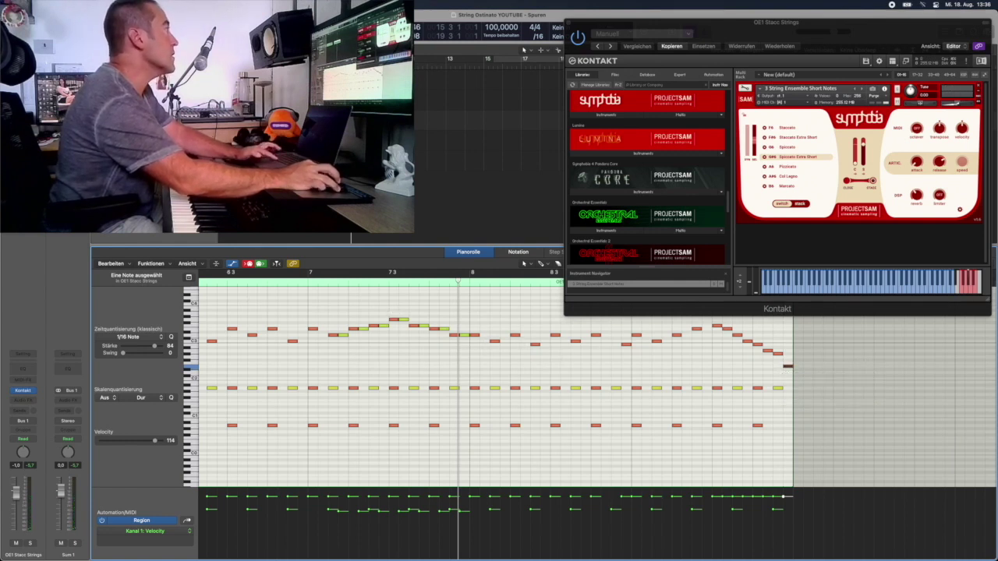
Audition the line, lower the velocity of the upper line's five lower notes in bars 8 and 9, and raise the note starting bar 9.
key(space)
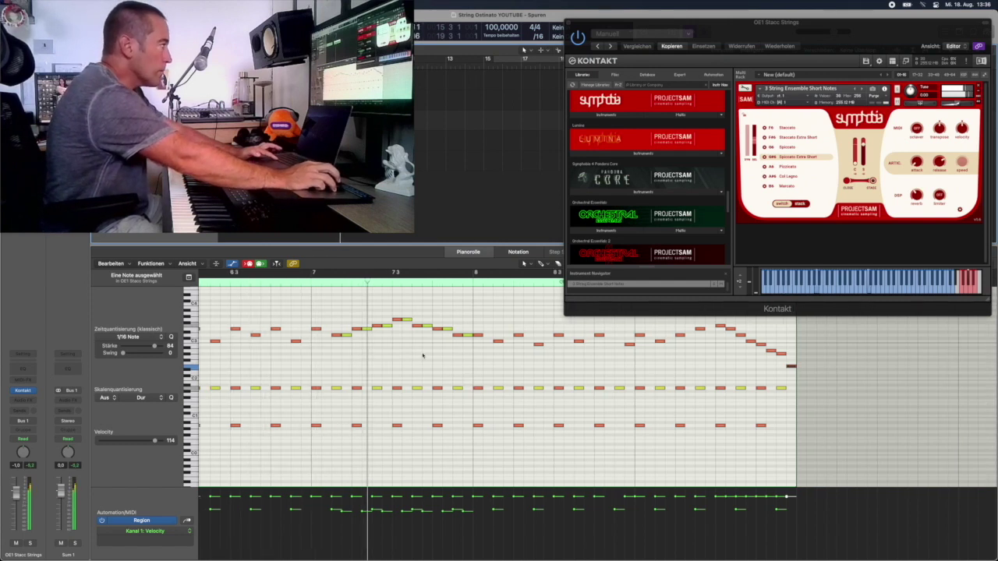
scroll(421, 355, up, 2)
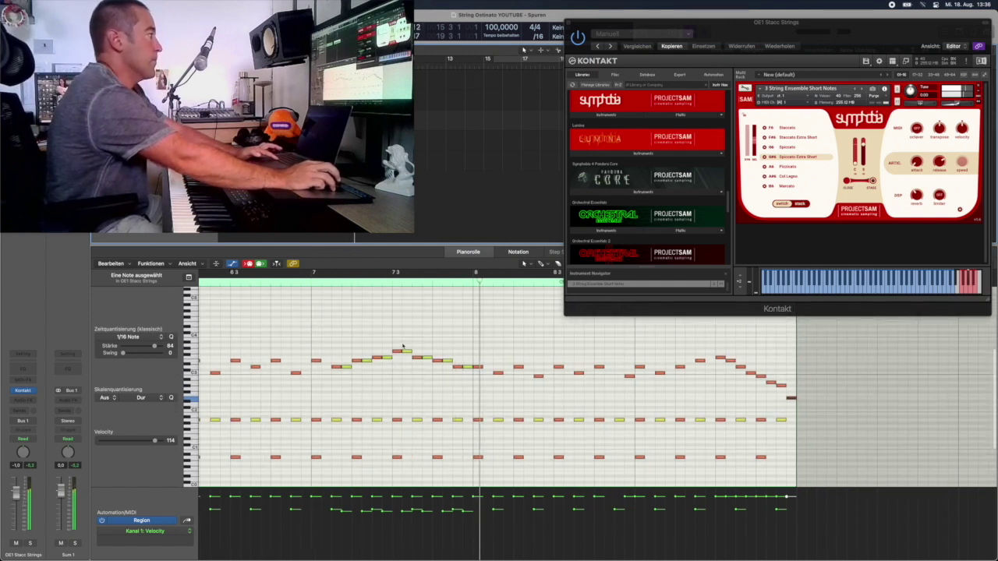
scroll(399, 345, left, 2)
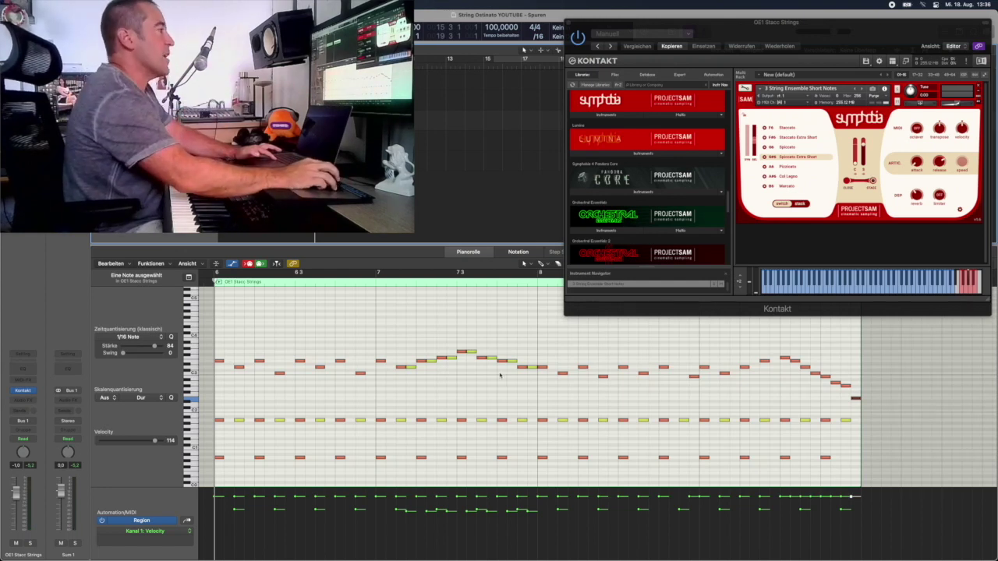
click(563, 373)
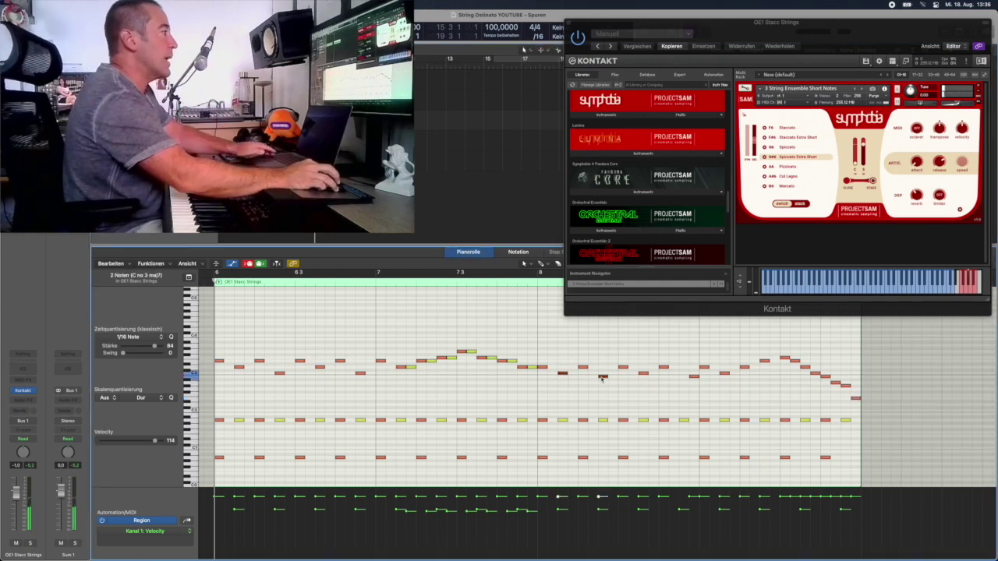
mouse_move(671, 523)
click(705, 367)
drag(707, 510, 702, 492)
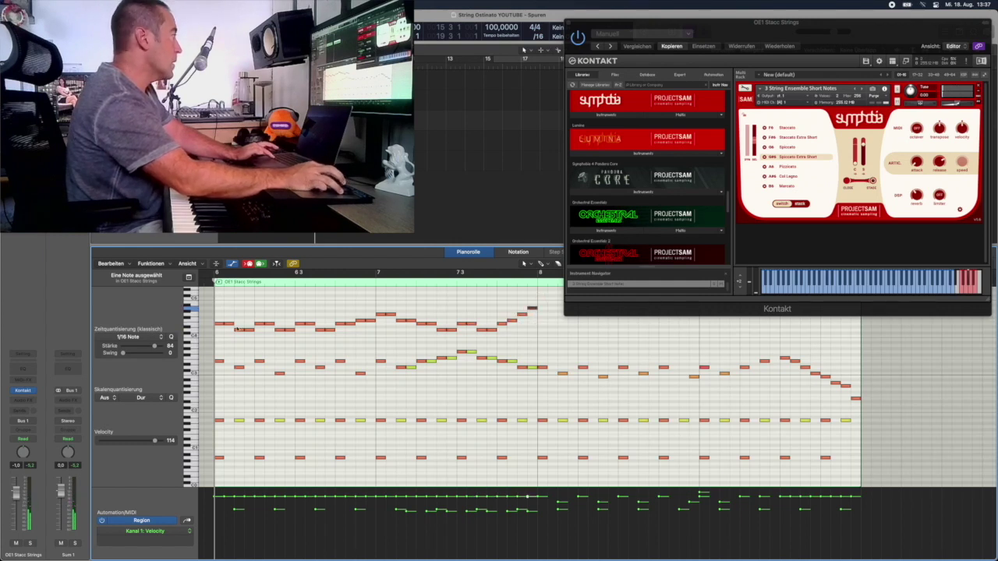
Set the velocity of eleven off-beat notes in the top line across bars 6 and 7 to 88, and audition the result.
drag(234, 331, 291, 331)
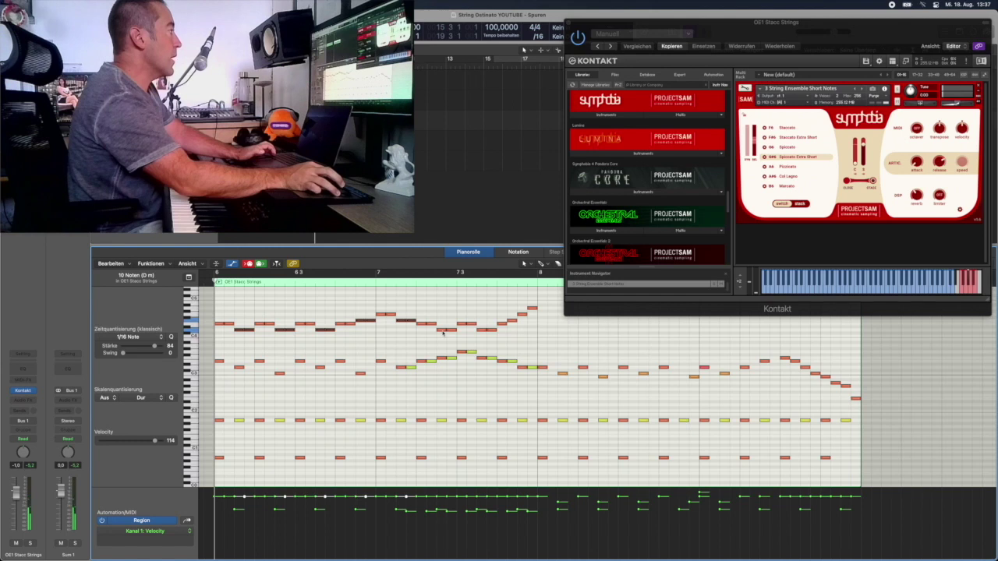
drag(441, 332, 442, 336)
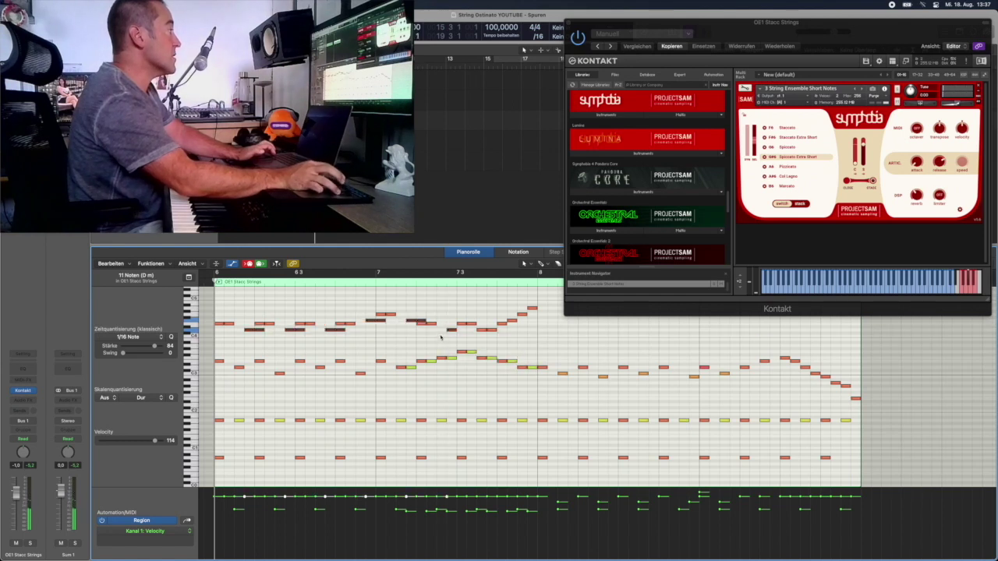
key(super+z)
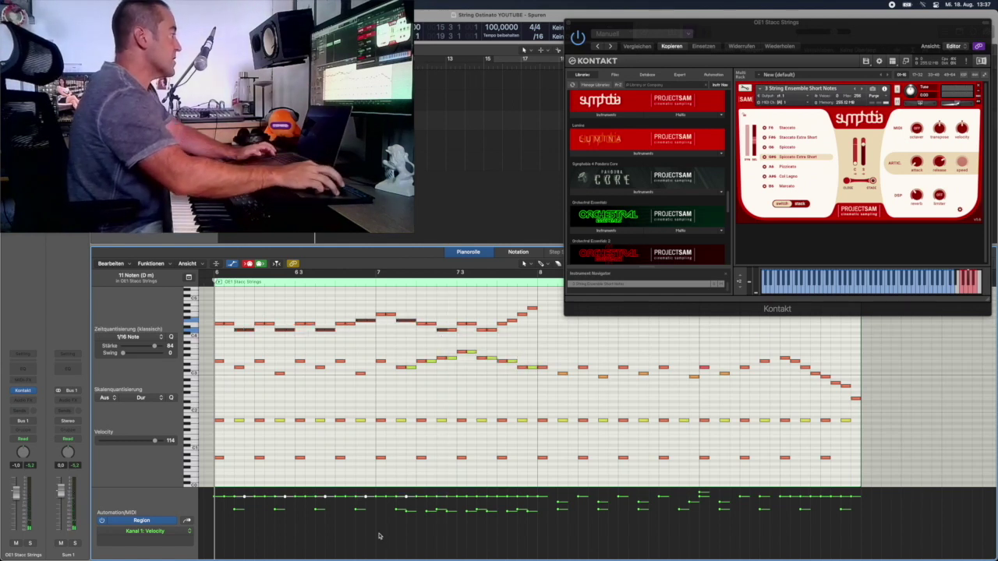
drag(380, 535, 380, 549)
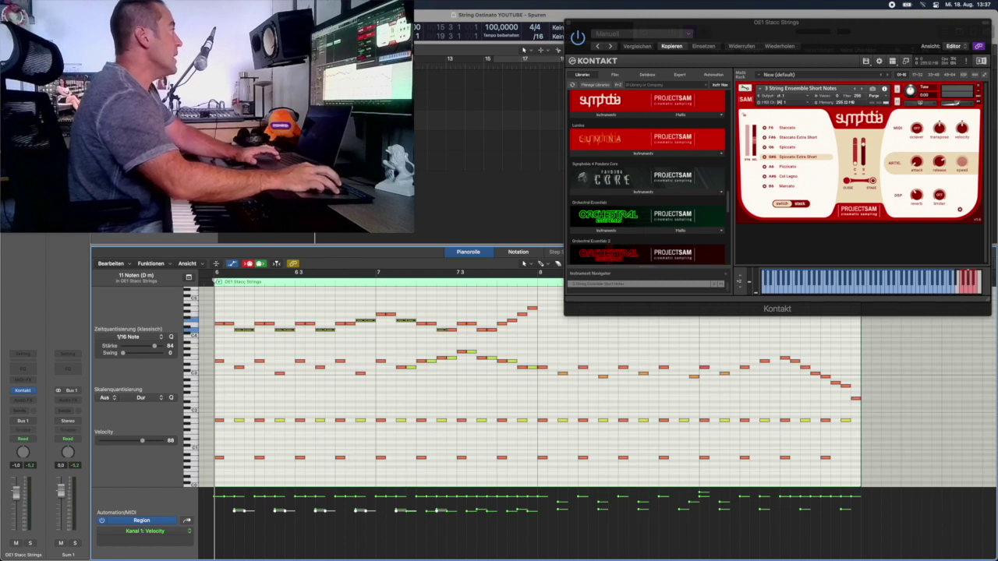
key(space)
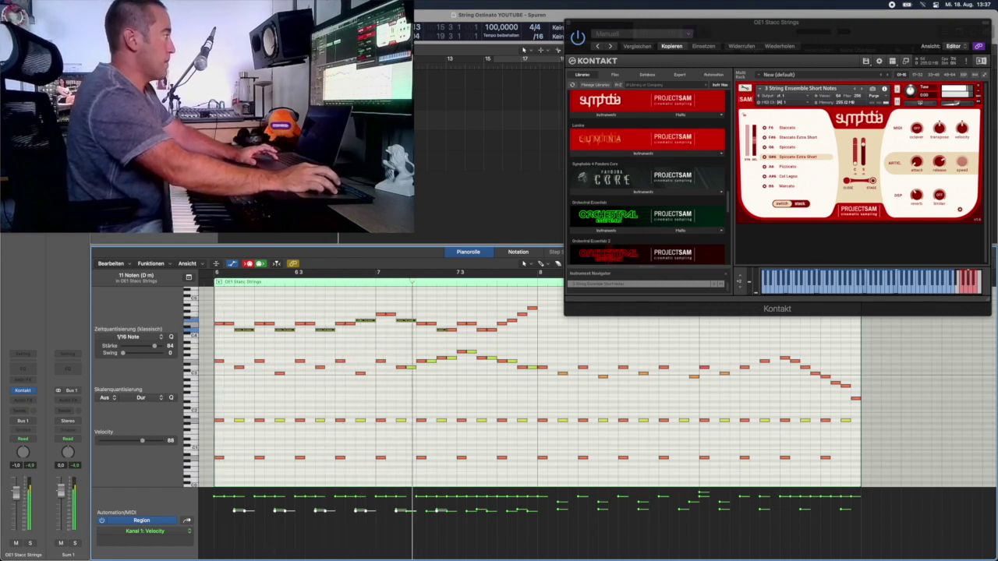
Continue the top line through bars 8 and 9 in 1/16 notes from D4, closing with a rising run to D5, and audition it.
click(544, 331)
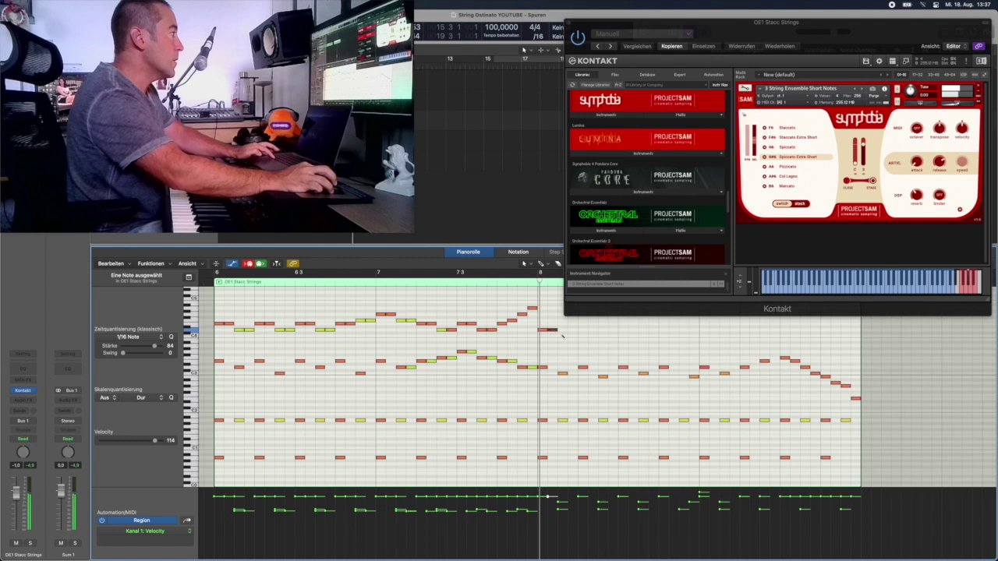
mouse_move(571, 339)
mouse_down()
mouse_move(606, 342)
mouse_move(715, 337)
mouse_up()
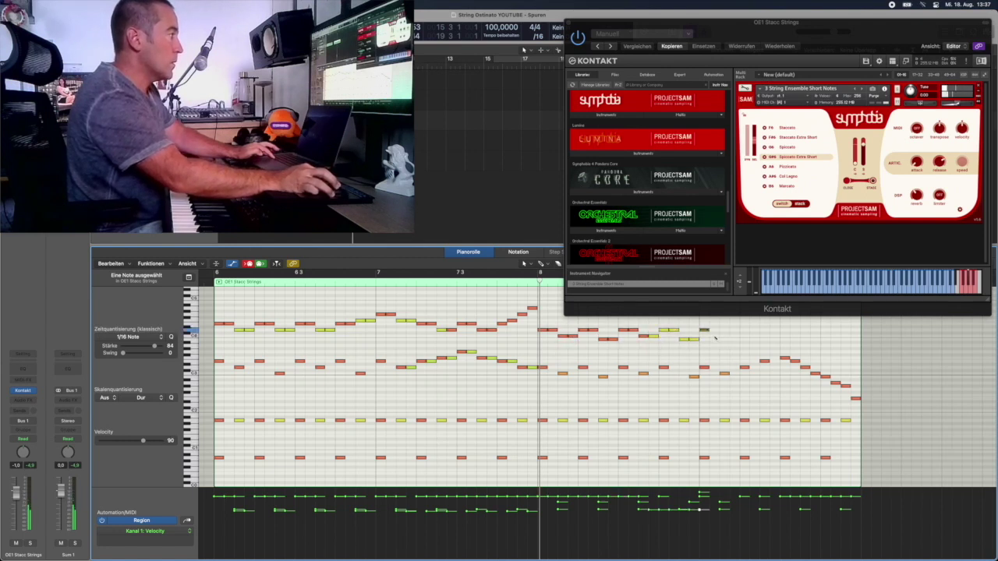
scroll(774, 351, up, 2)
drag(796, 343, 811, 340)
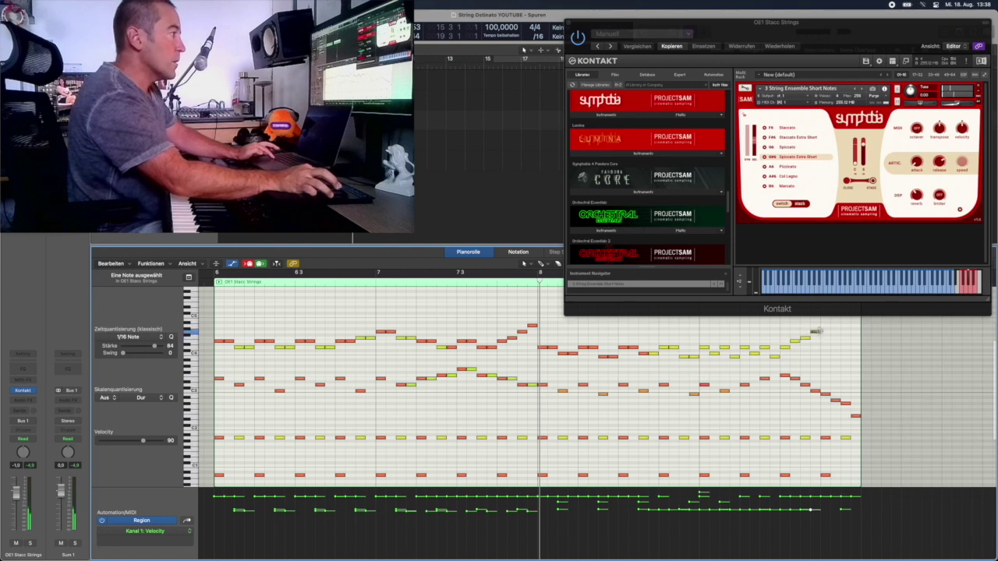
drag(825, 329, 837, 328)
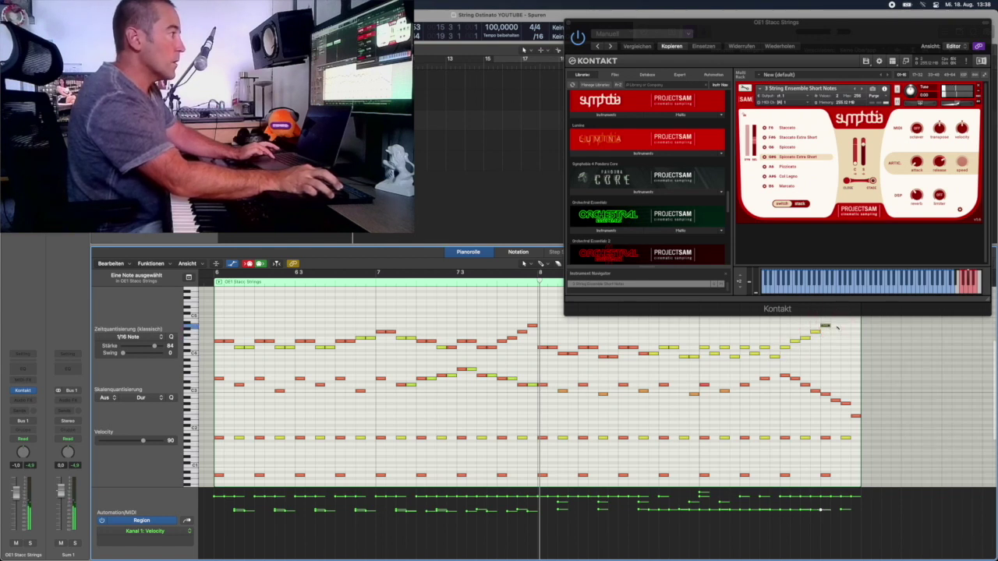
scroll(836, 333, up, 1)
drag(835, 329, 855, 326)
scroll(831, 335, up, 1)
click(857, 326)
click(857, 326)
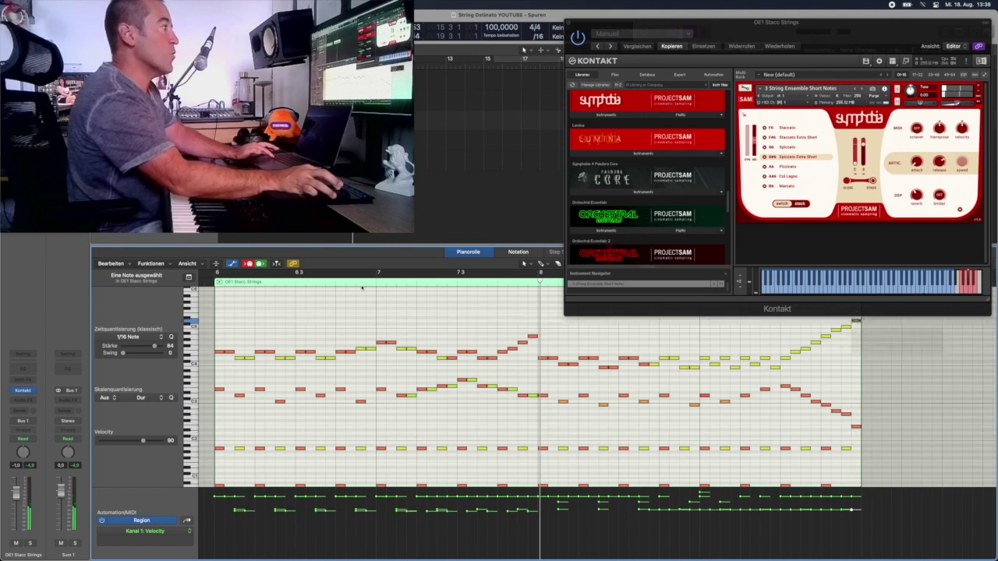
key(space)
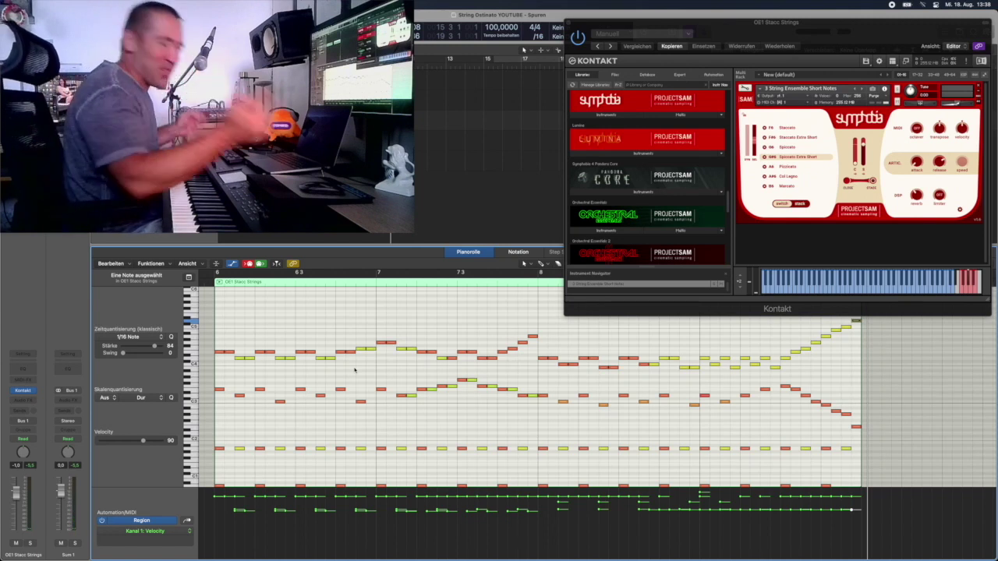
Create an empty region at bar 11 on the OE1 Stacc Strings track and step-enter repeated 1/4 bass notes through bar 14.
scroll(355, 370, right, 1)
scroll(355, 369, right, 3)
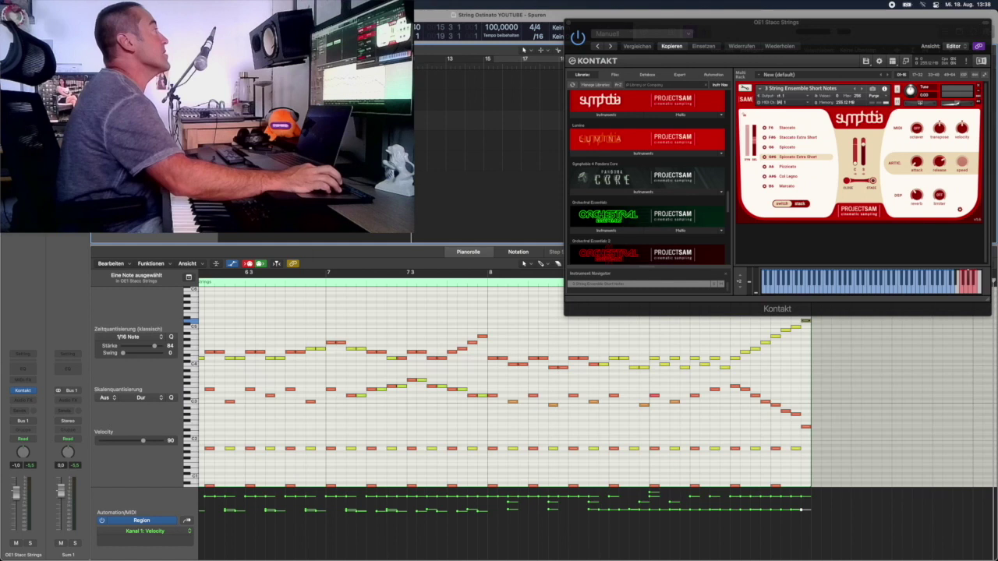
click(150, 264)
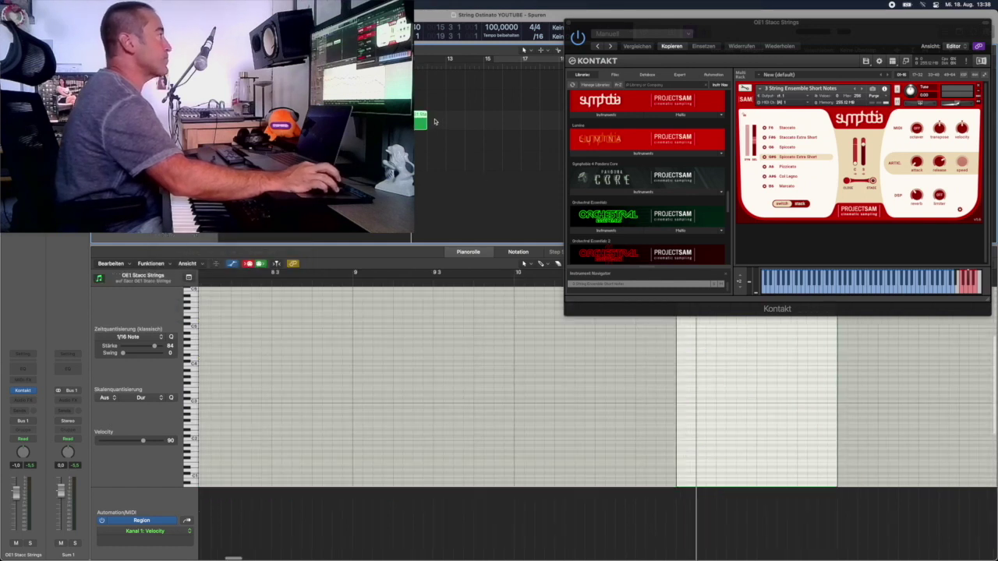
drag(483, 125, 428, 125)
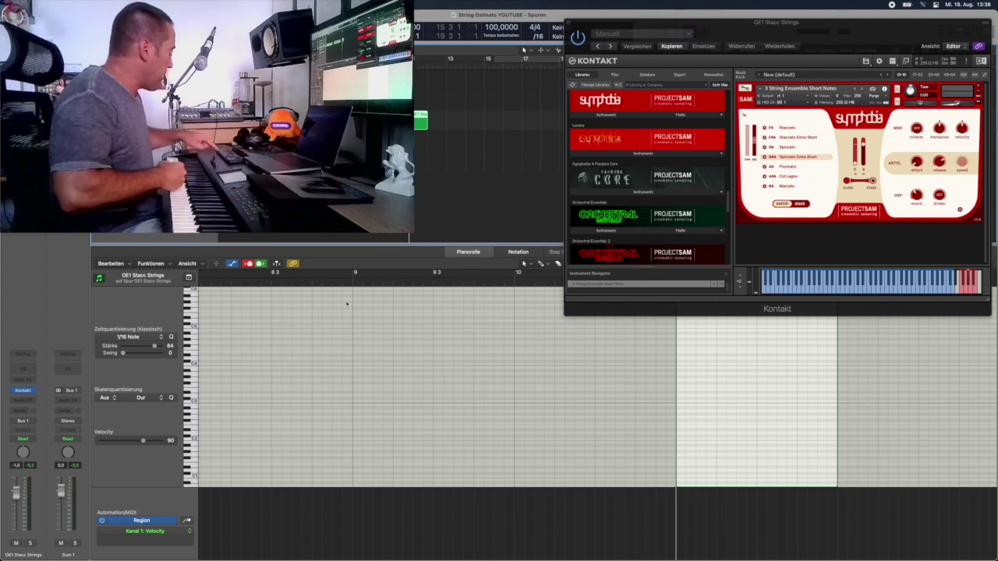
key(alt+super+k)
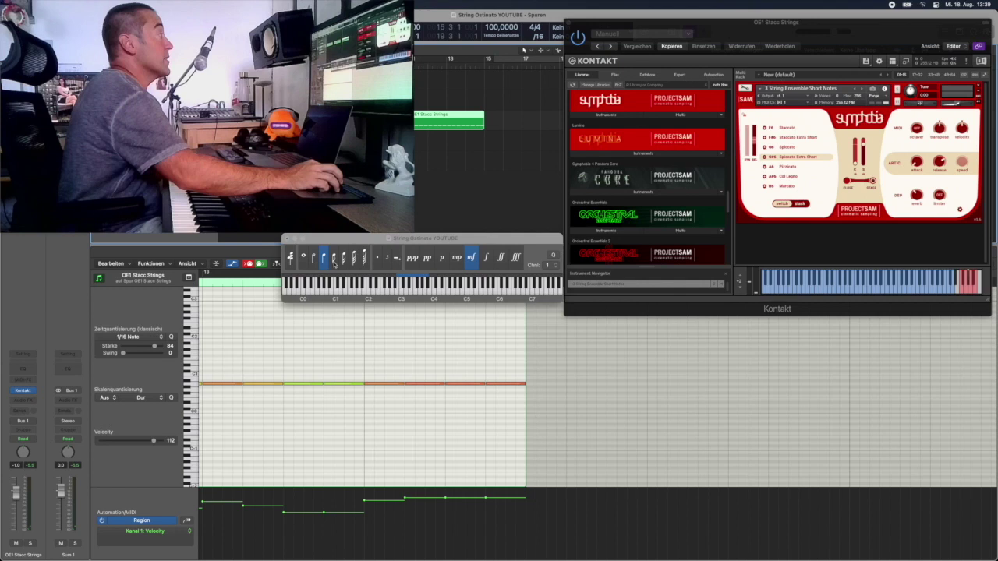
Step-enter a repeated 1/8-note line an octave above the bass in bars 11 to 14, with 1/16 runs closing bars 12 and 14, and audition it.
click(333, 260)
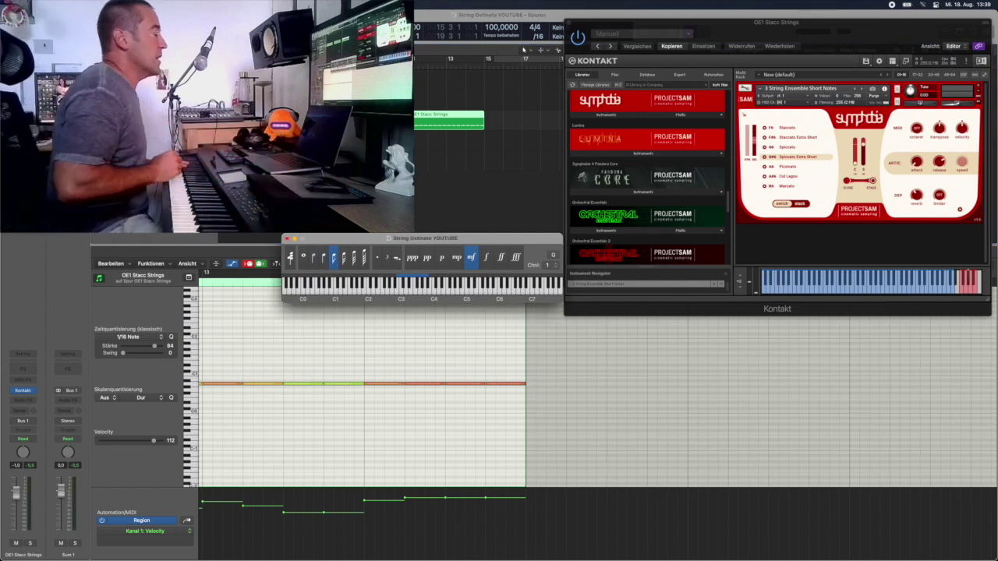
scroll(423, 445, left, 1)
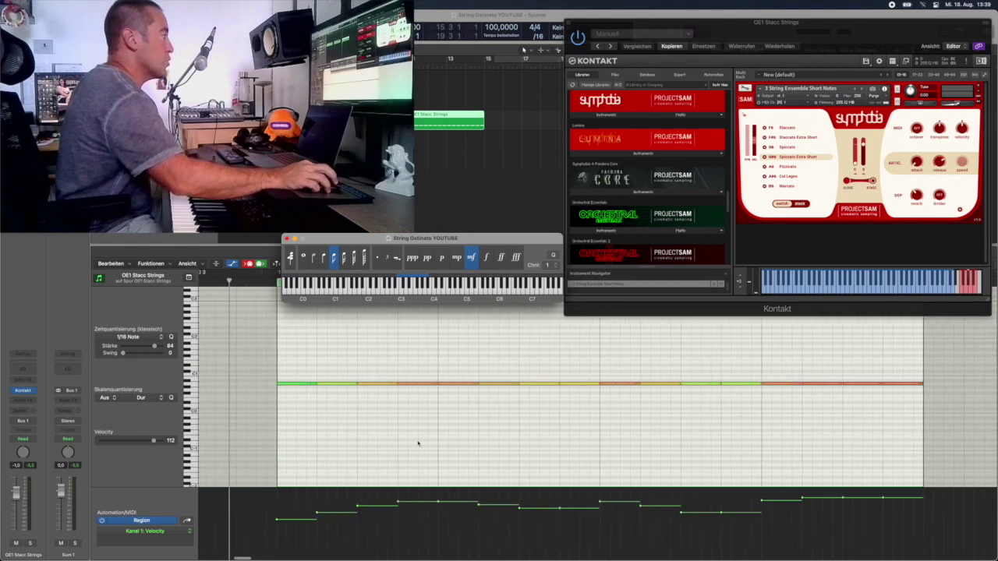
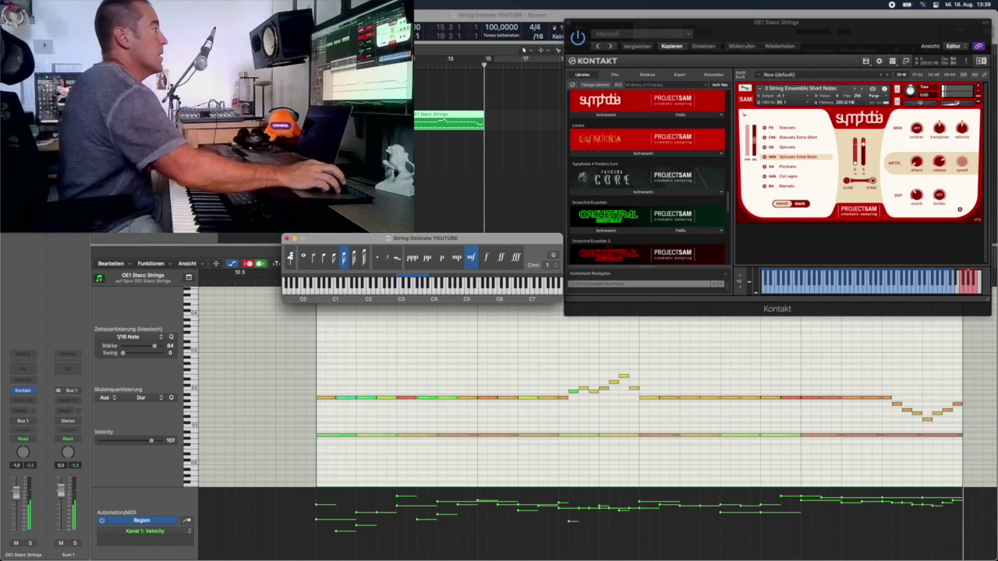
key(space)
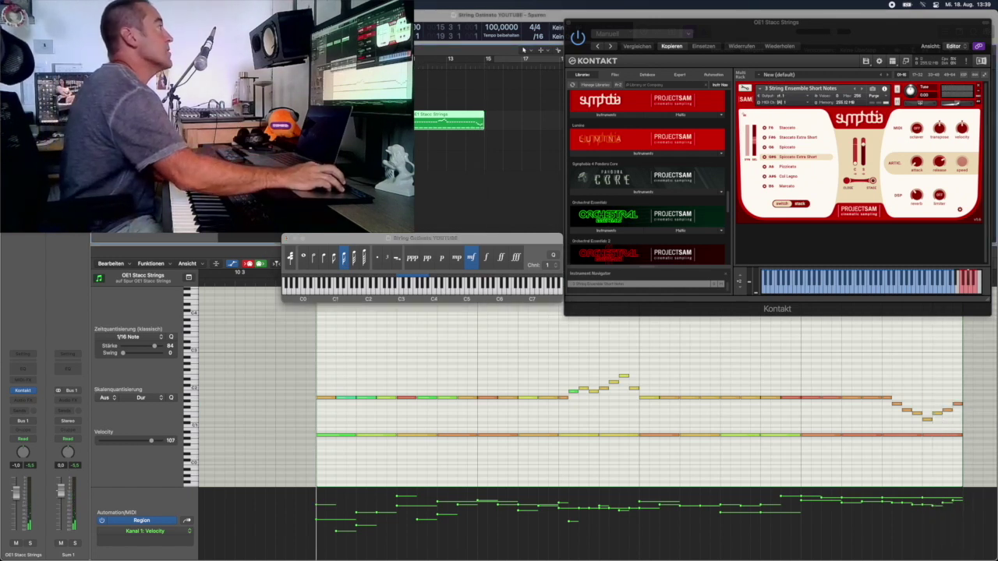
key(space)
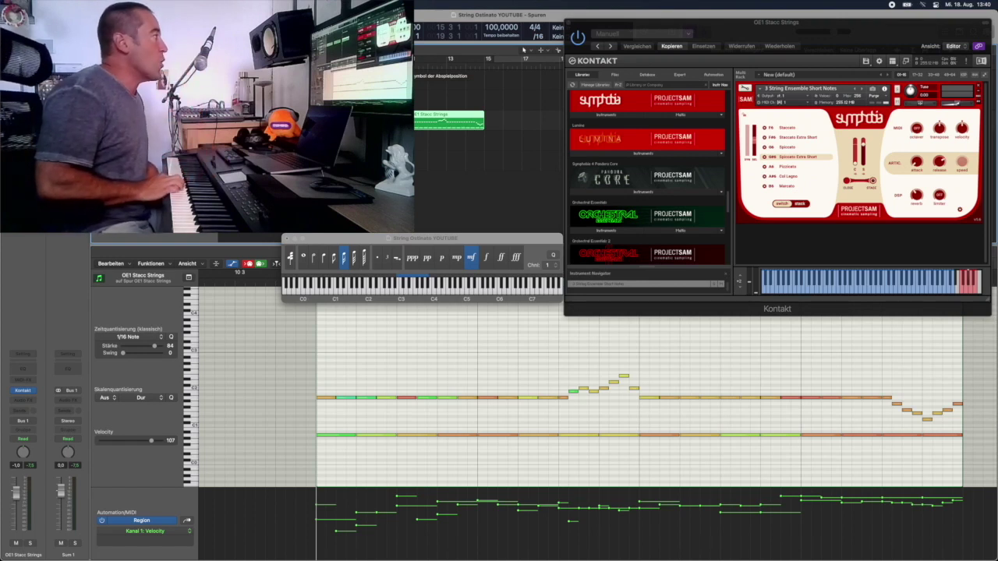
Step-enter a higher melody line in 1/8 notes across bars 11 to 14, closing with a 1/16-note run in bar 14.
click(334, 261)
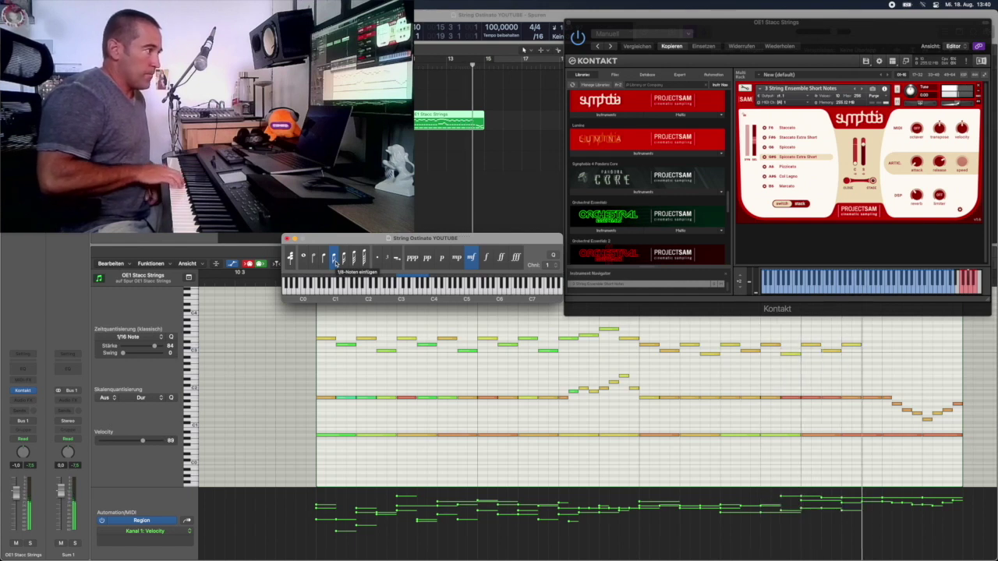
click(343, 261)
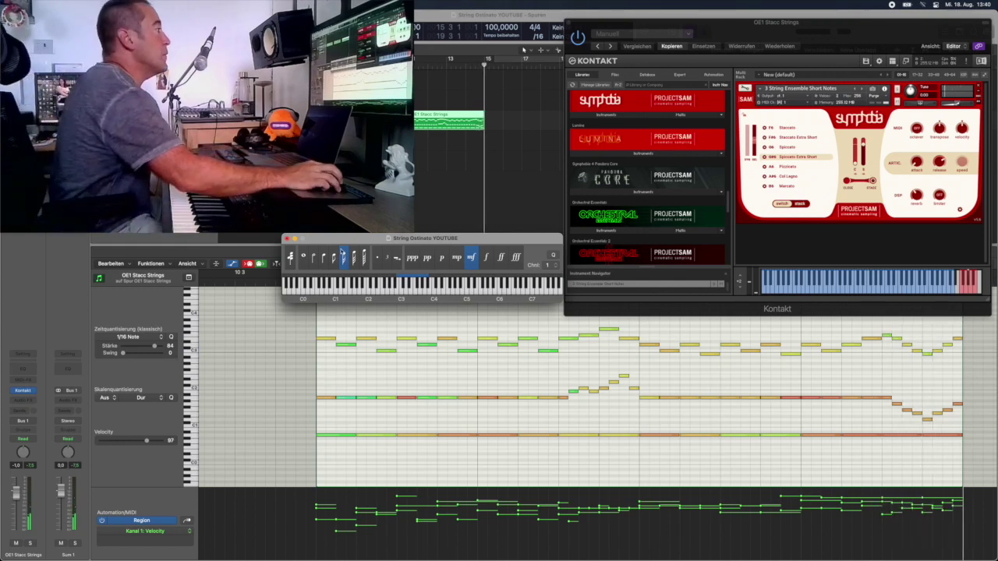
scroll(345, 375, up, 4)
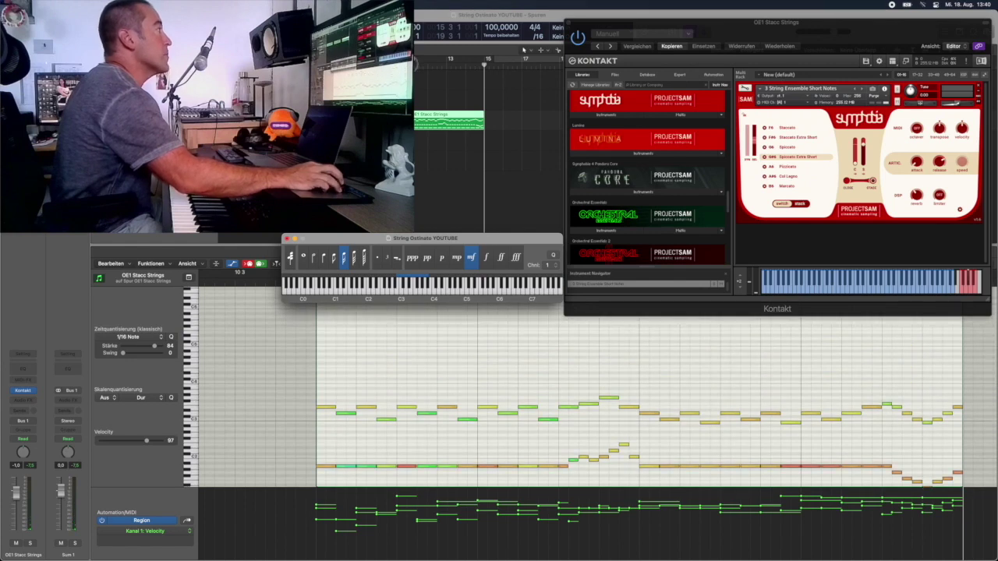
scroll(383, 373, up, 2)
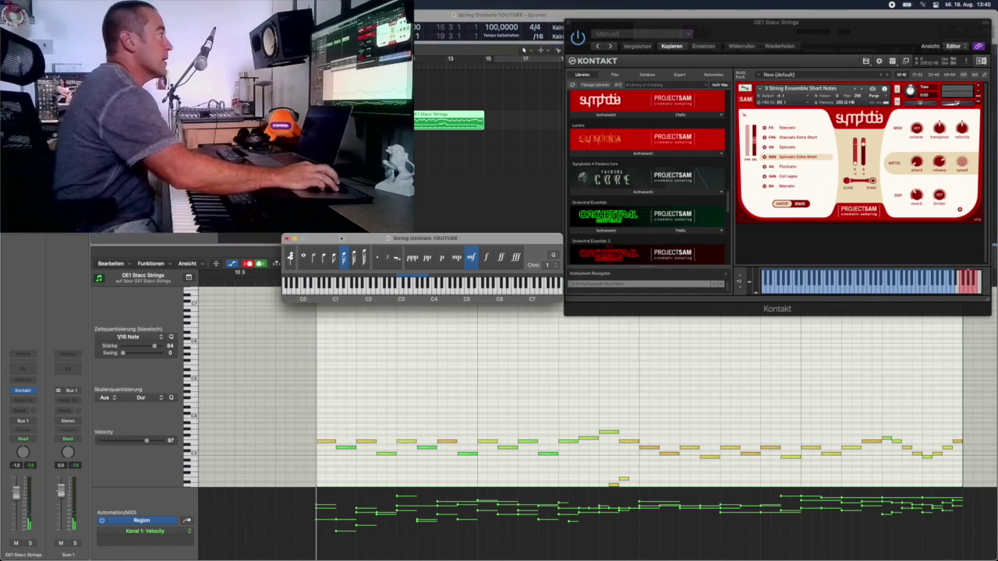
scroll(357, 365, down, 7)
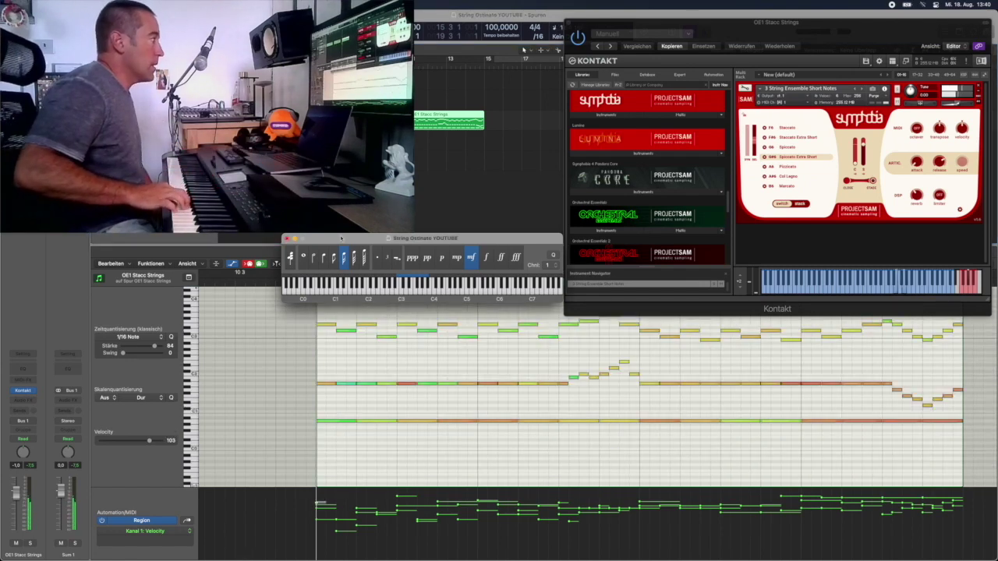
scroll(355, 383, up, 6)
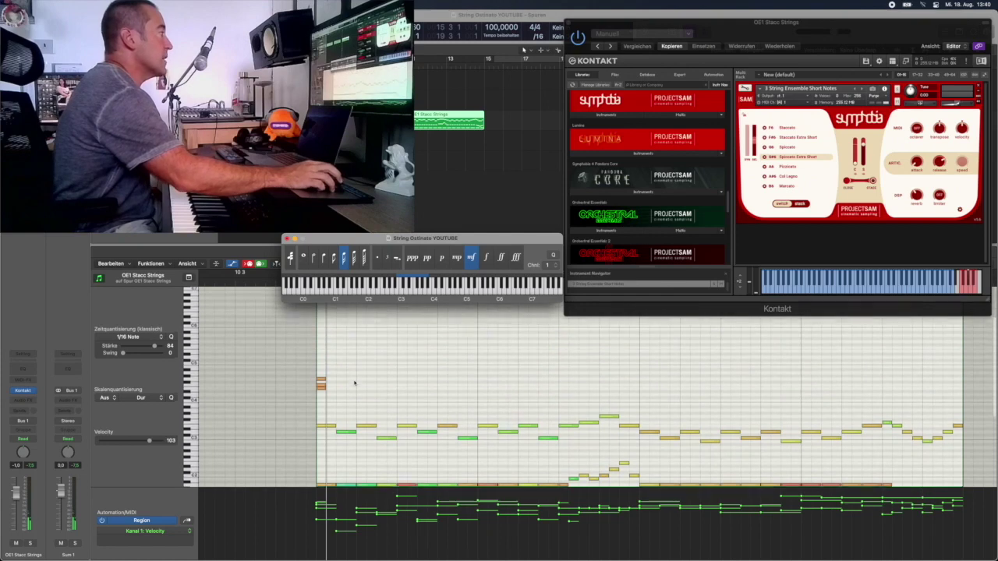
scroll(355, 383, down, 6)
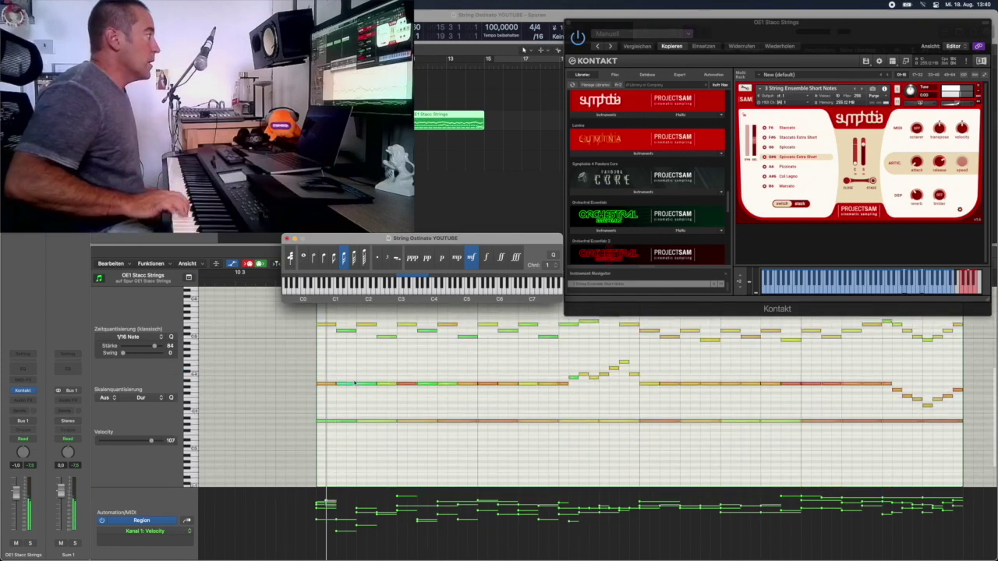
scroll(354, 383, up, 7)
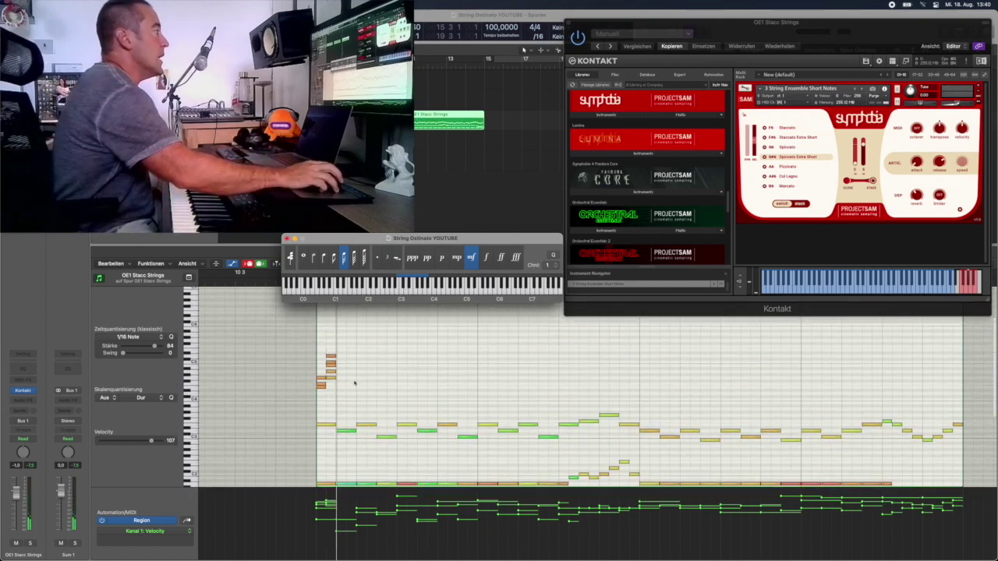
scroll(354, 383, down, 7)
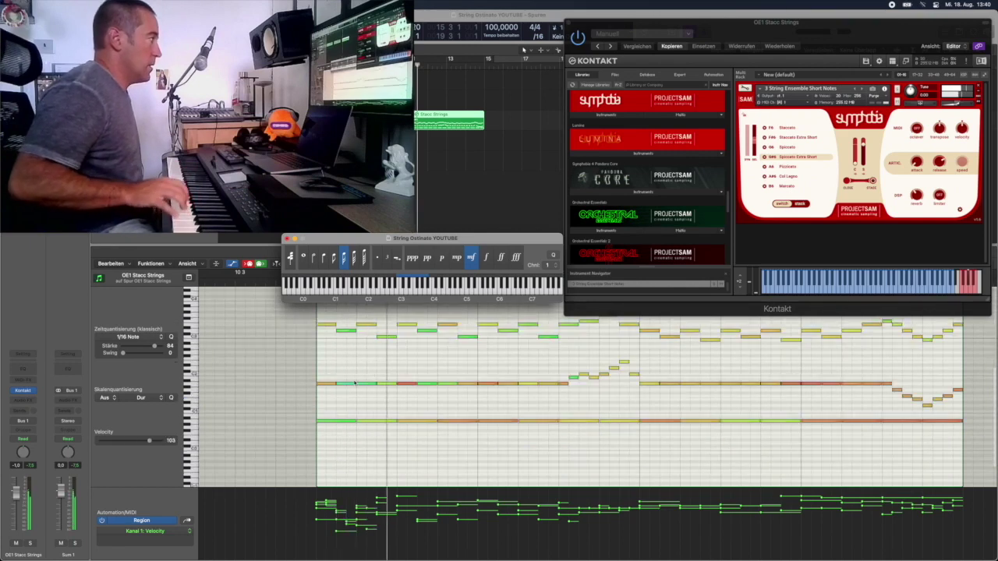
scroll(355, 383, up, 4)
scroll(355, 383, up, 2)
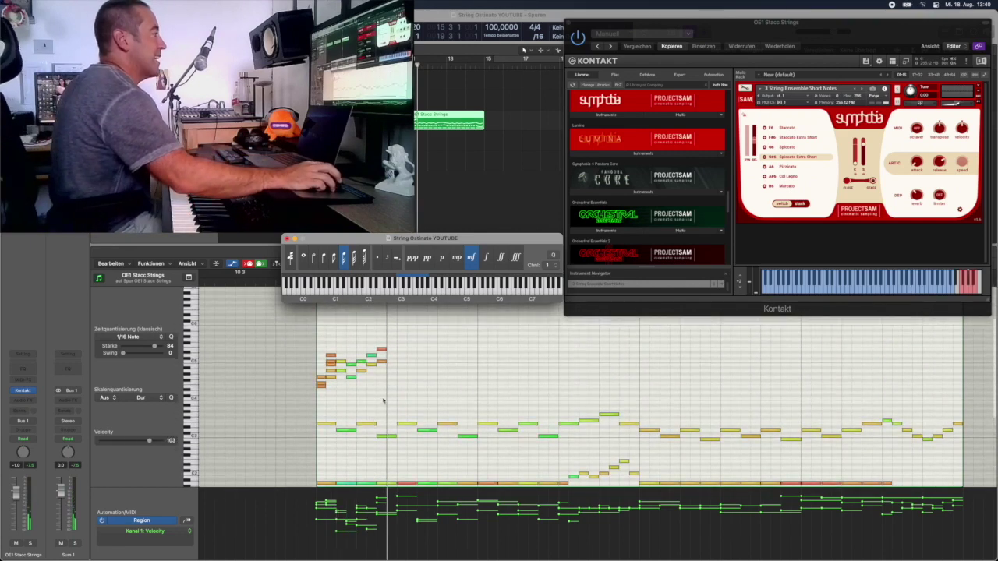
drag(387, 398, 317, 346)
key(Delete)
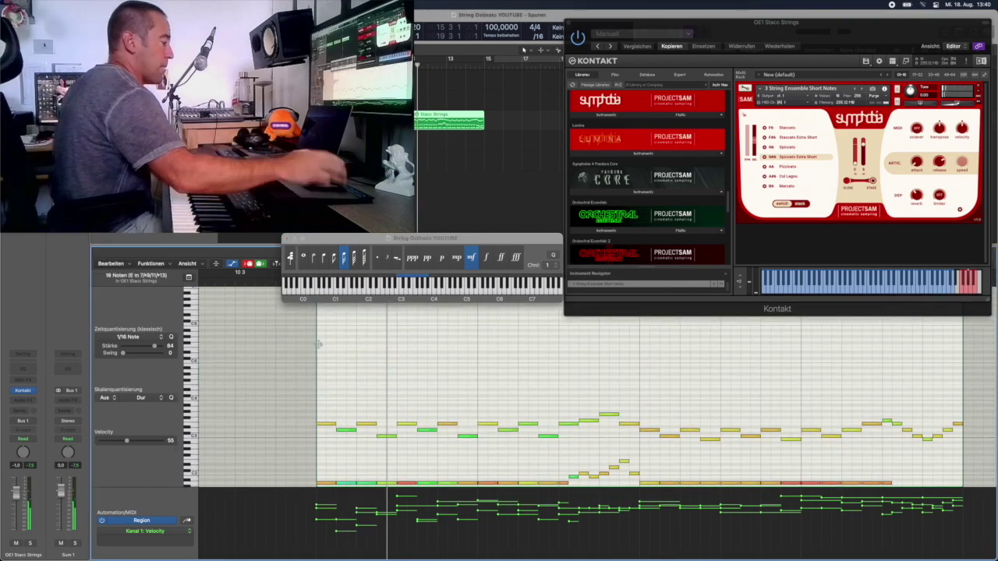
Step-enter a top line of repeated 1/16 notes across bars 11 to 14 with a rising close, audition it and close the step input keyboard.
scroll(348, 358, up, 2)
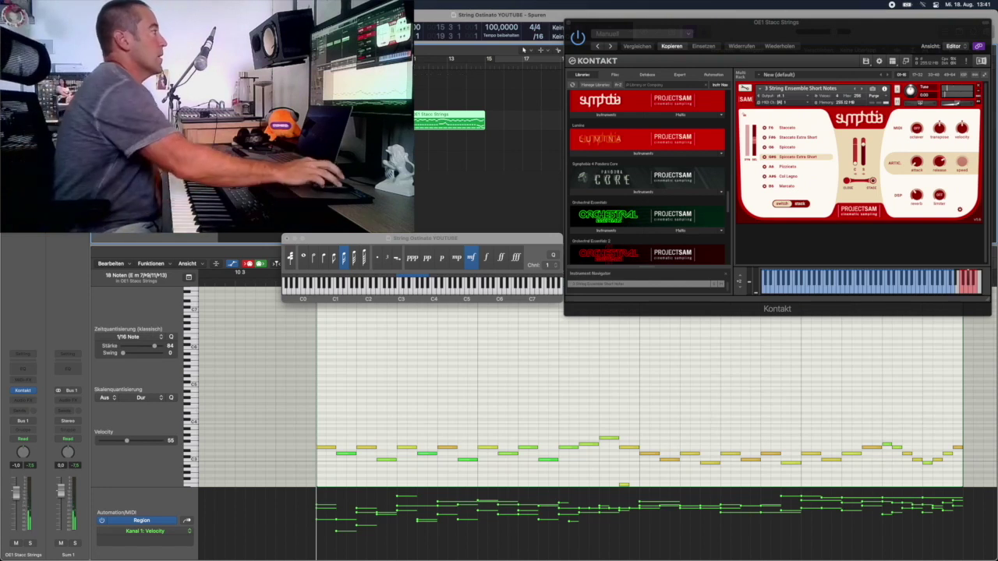
click(365, 240)
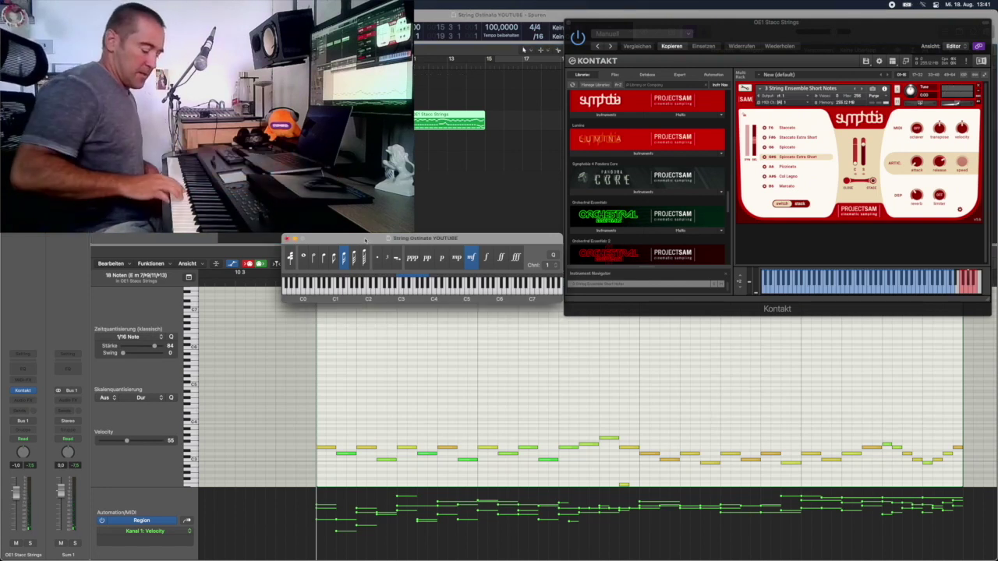
key(space)
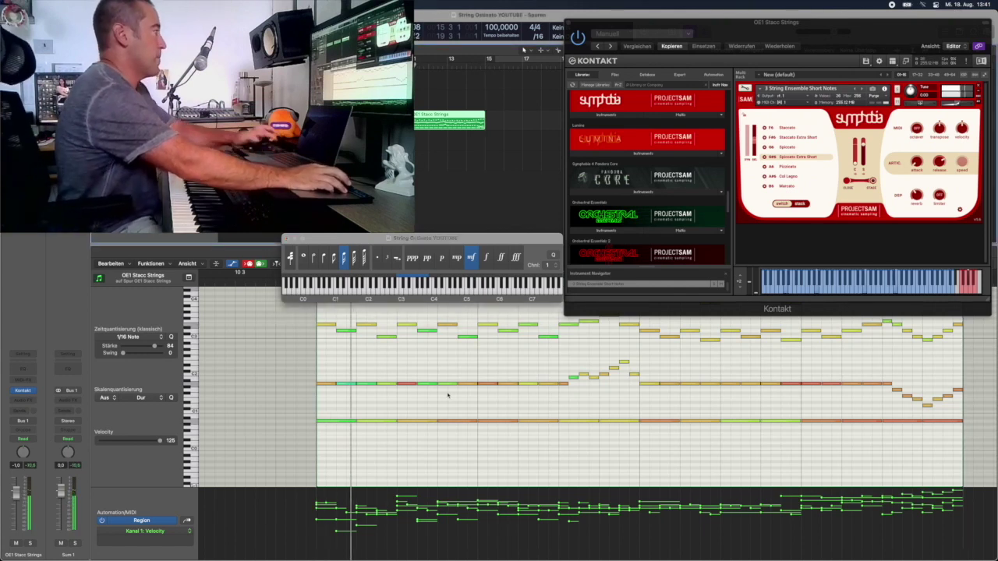
scroll(448, 394, up, 2)
scroll(448, 395, up, 5)
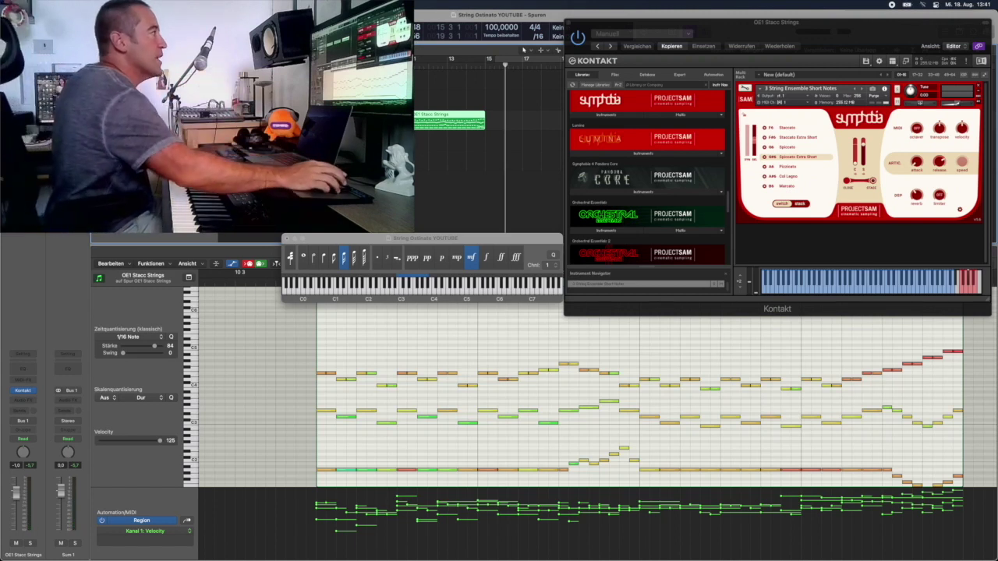
click(287, 240)
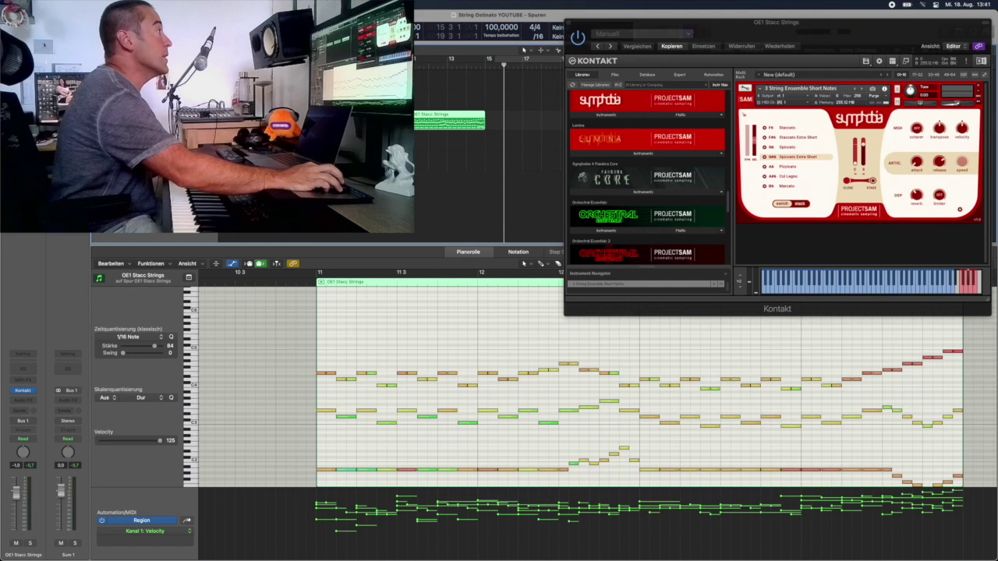
Record 1/4 bass notes with 1/8 notes an octave higher in bars 16 and 17, and quantize all of them to 1/16.
key(r)
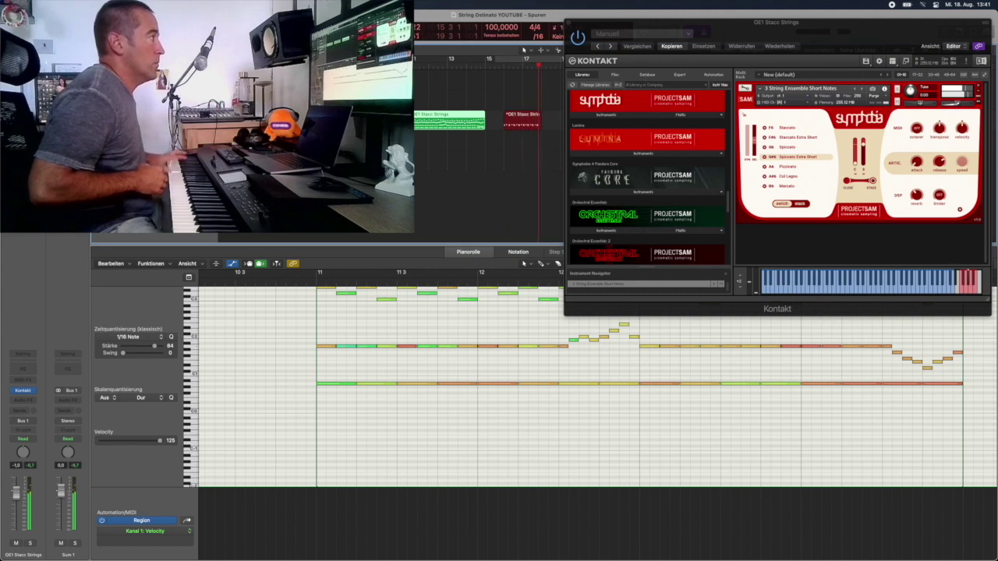
key(space)
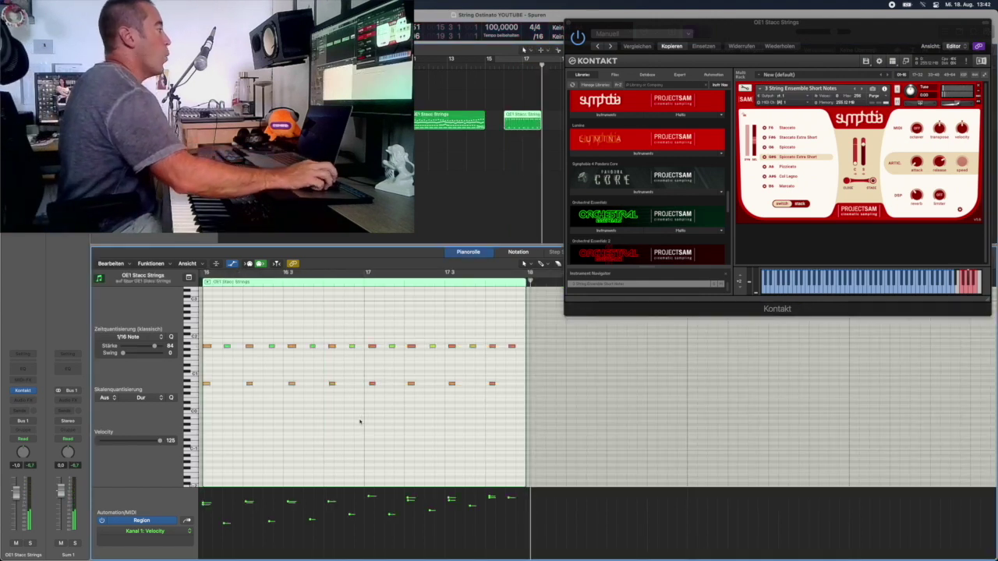
key(super+a)
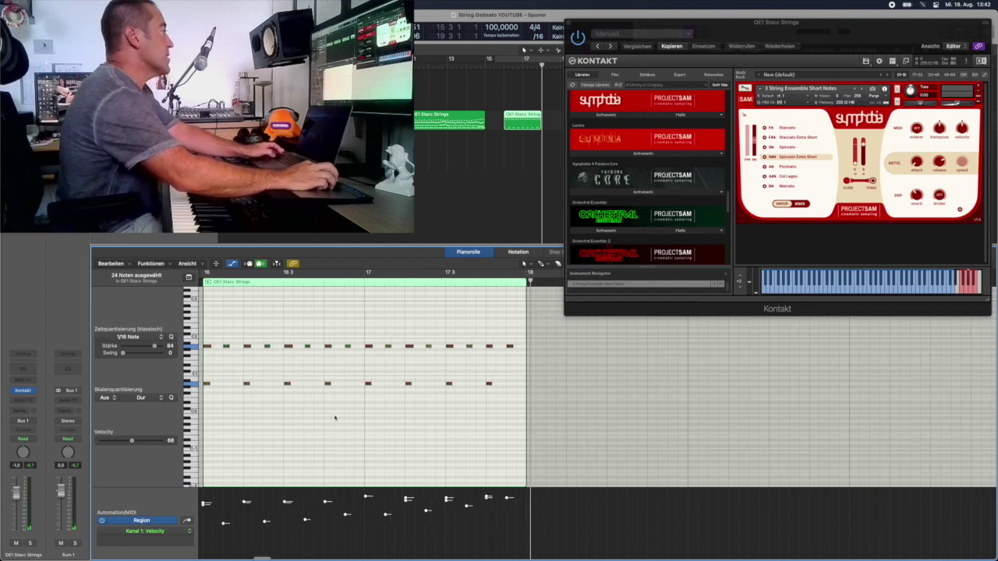
scroll(335, 419, left, 3)
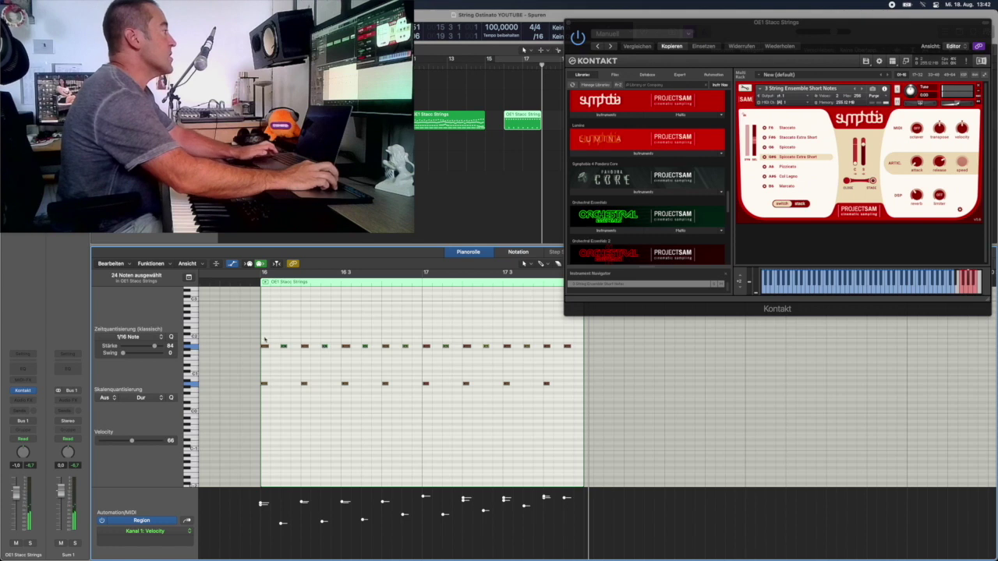
Duplicate the bass notes in bars 16 and 17 a 1/8 note later, lower the copies' velocity to about 84, and audition the region.
drag(254, 335, 541, 357)
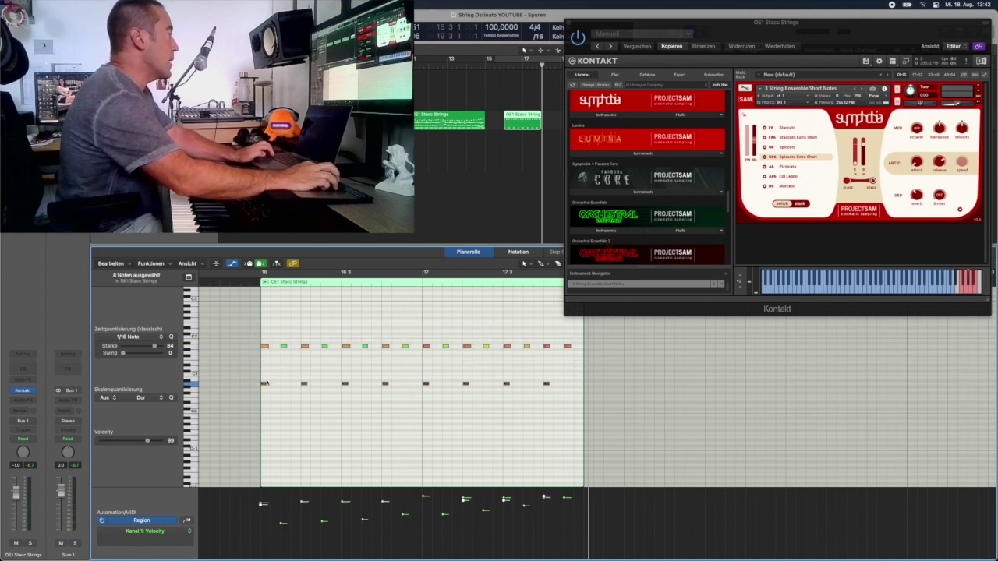
drag(247, 378, 552, 400)
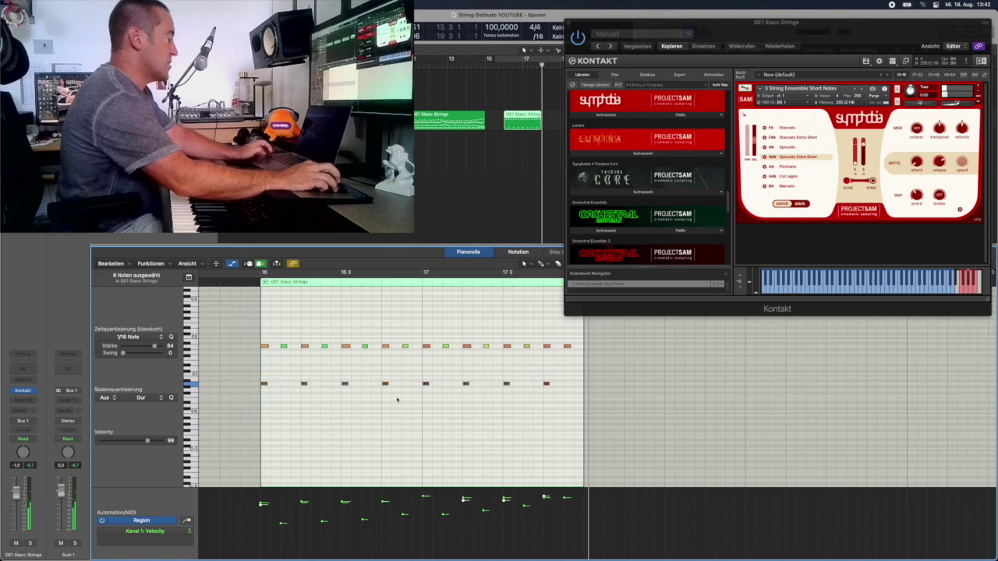
drag(265, 385, 284, 394)
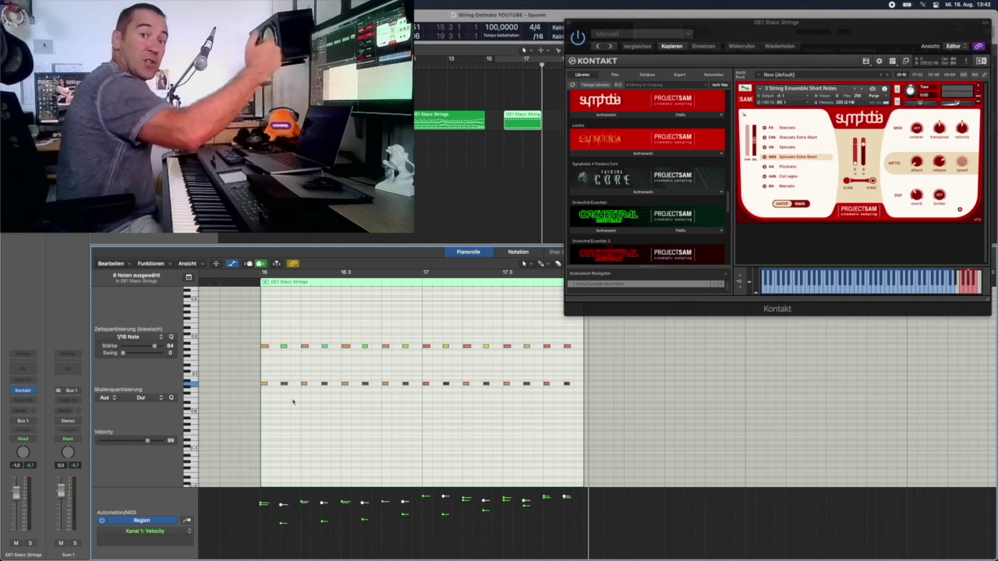
drag(345, 529, 347, 541)
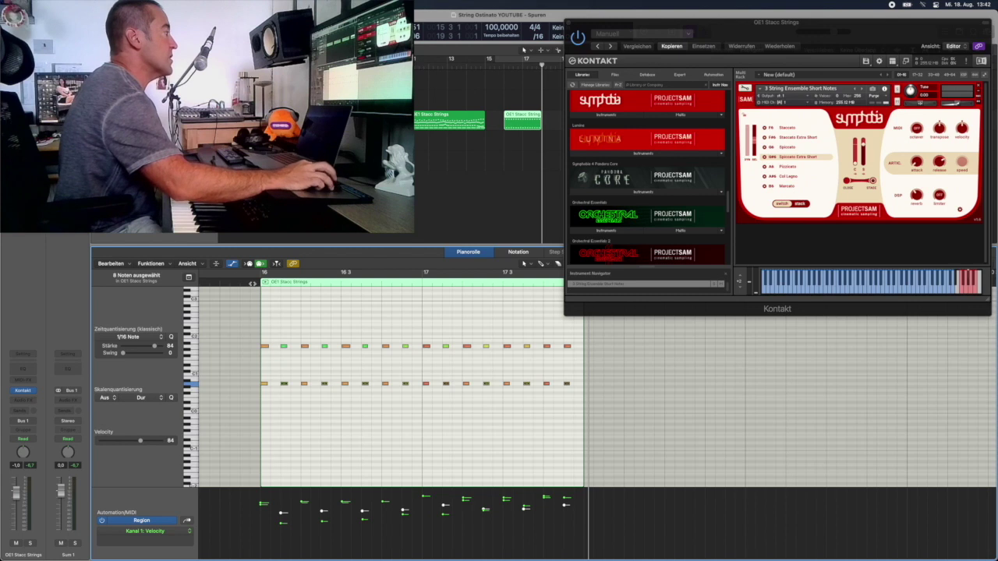
key(space)
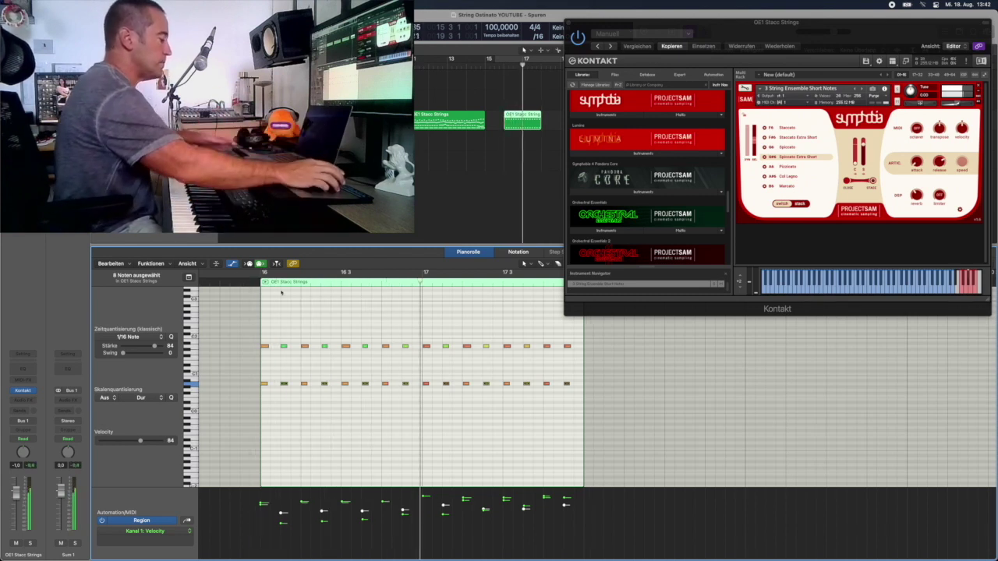
Duplicate the upper-octave notes in bars 16 and 17 a 1/16 note later and audition the pattern from bar 16.
drag(246, 331, 574, 365)
drag(265, 346, 281, 358)
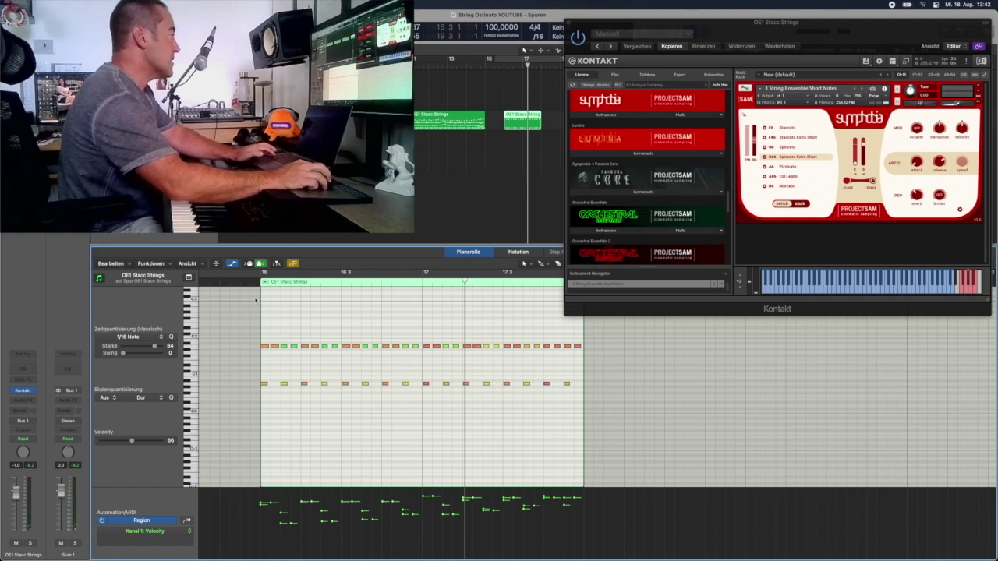
click(250, 285)
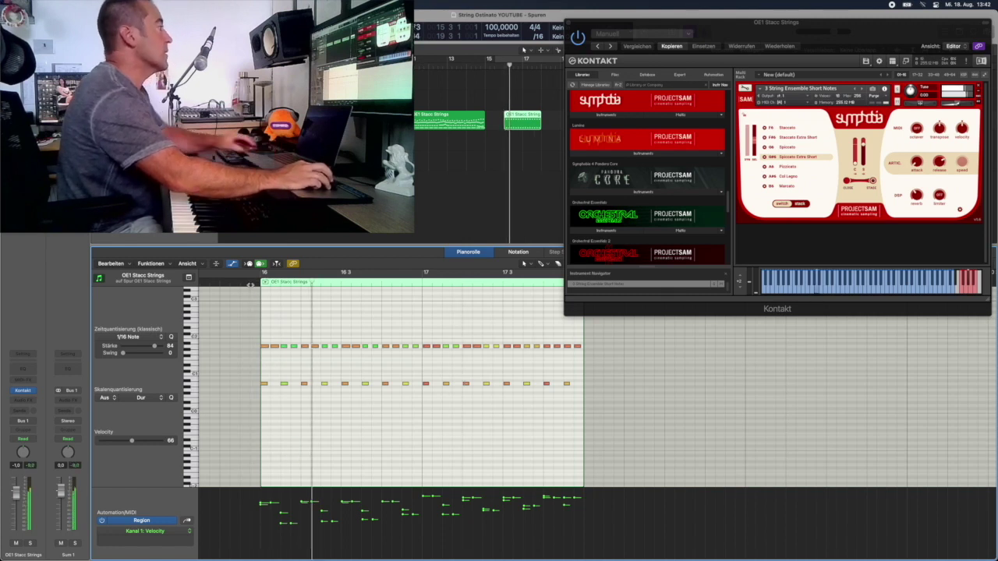